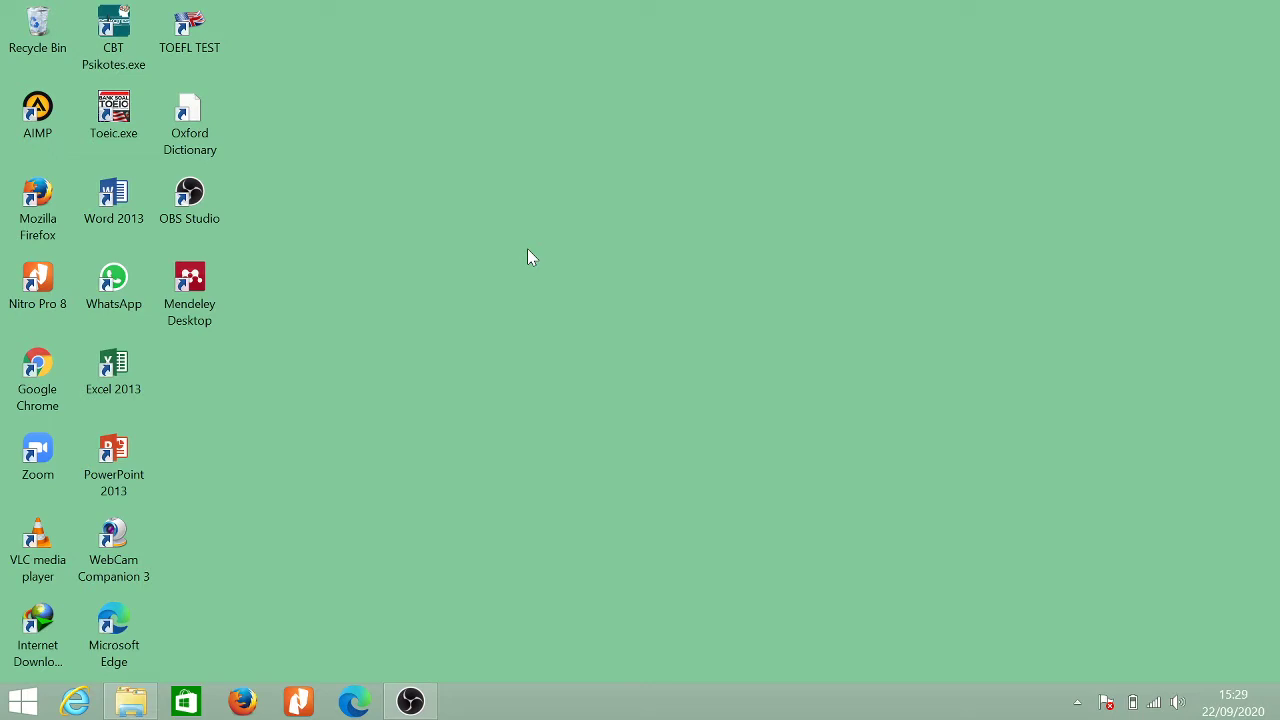
right_click(527, 224)
click(584, 277)
right_click(411, 252)
click(456, 286)
Switch to File Explorer and open the SPSS 23 folder on Local Disk (D:), refreshing the folder views.
click(130, 695)
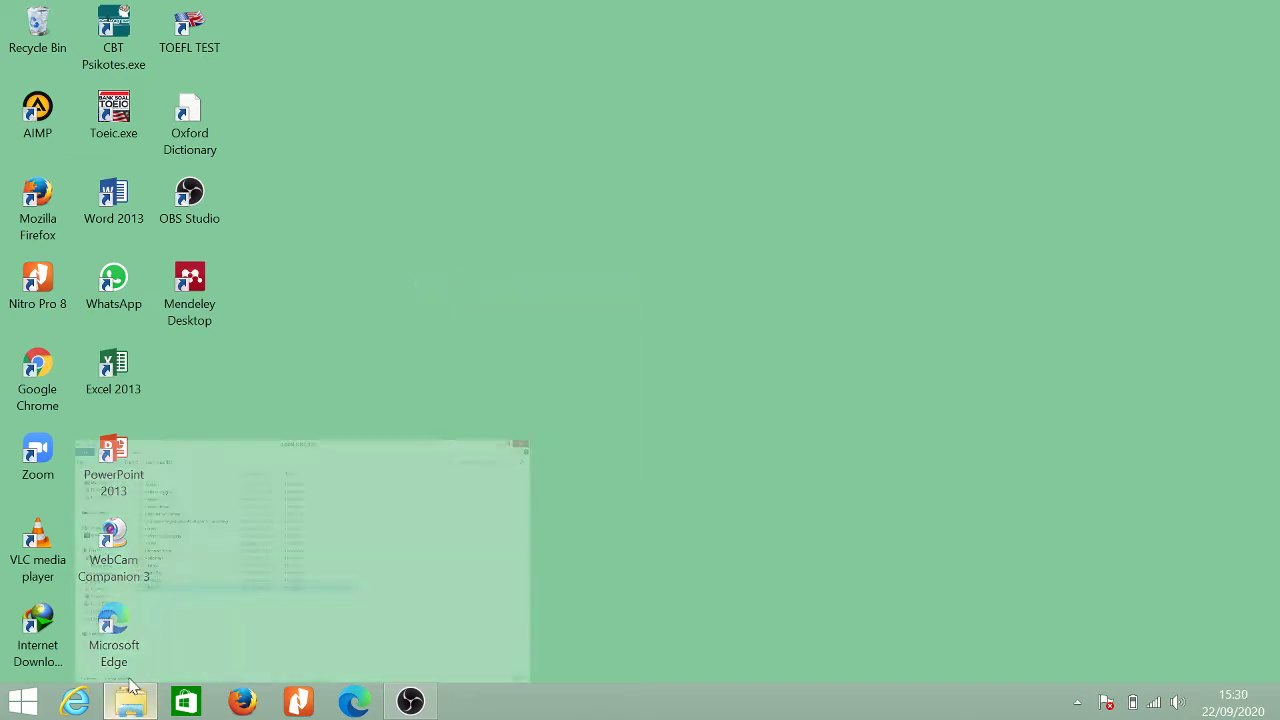
right_click(391, 471)
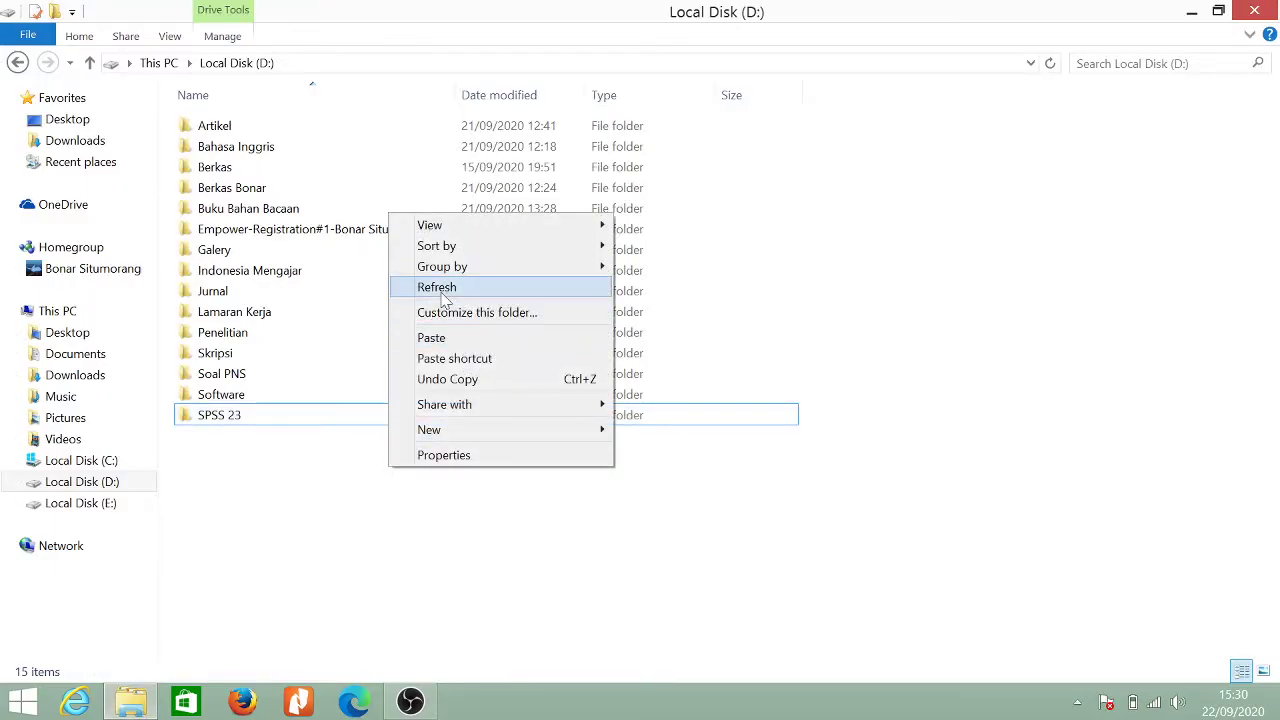
click(440, 288)
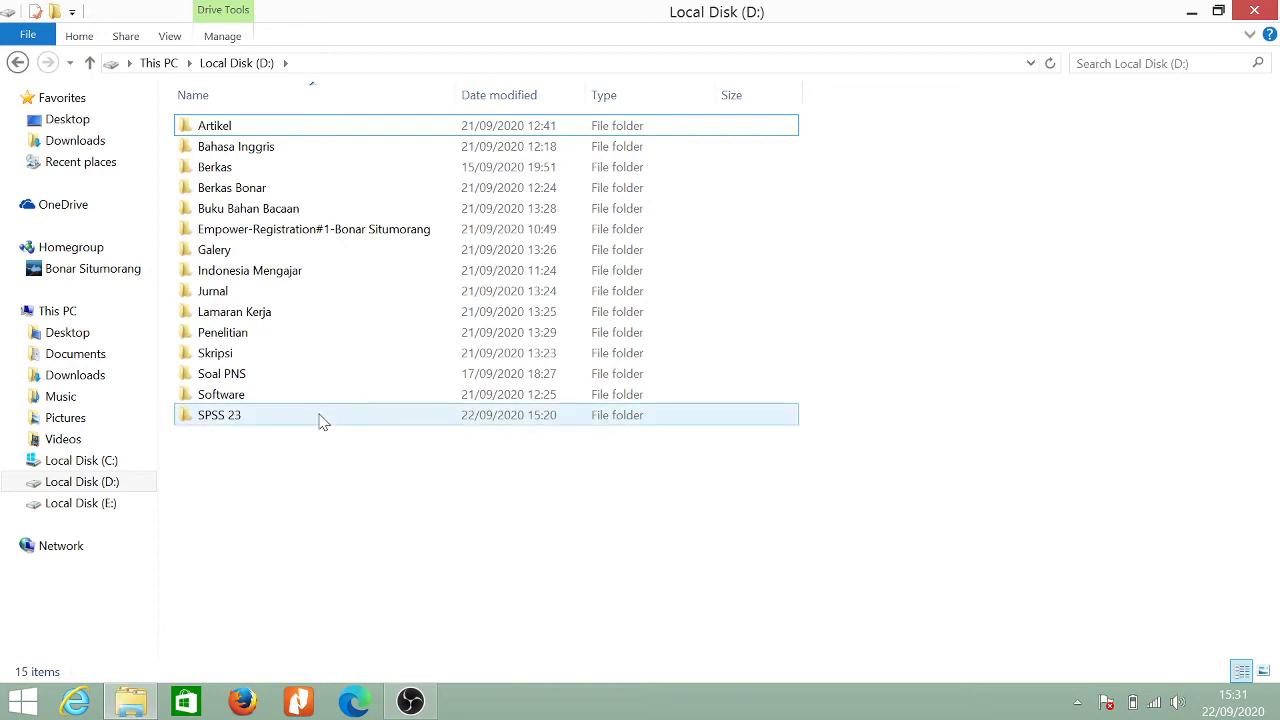
double_click(322, 420)
right_click(356, 296)
click(396, 371)
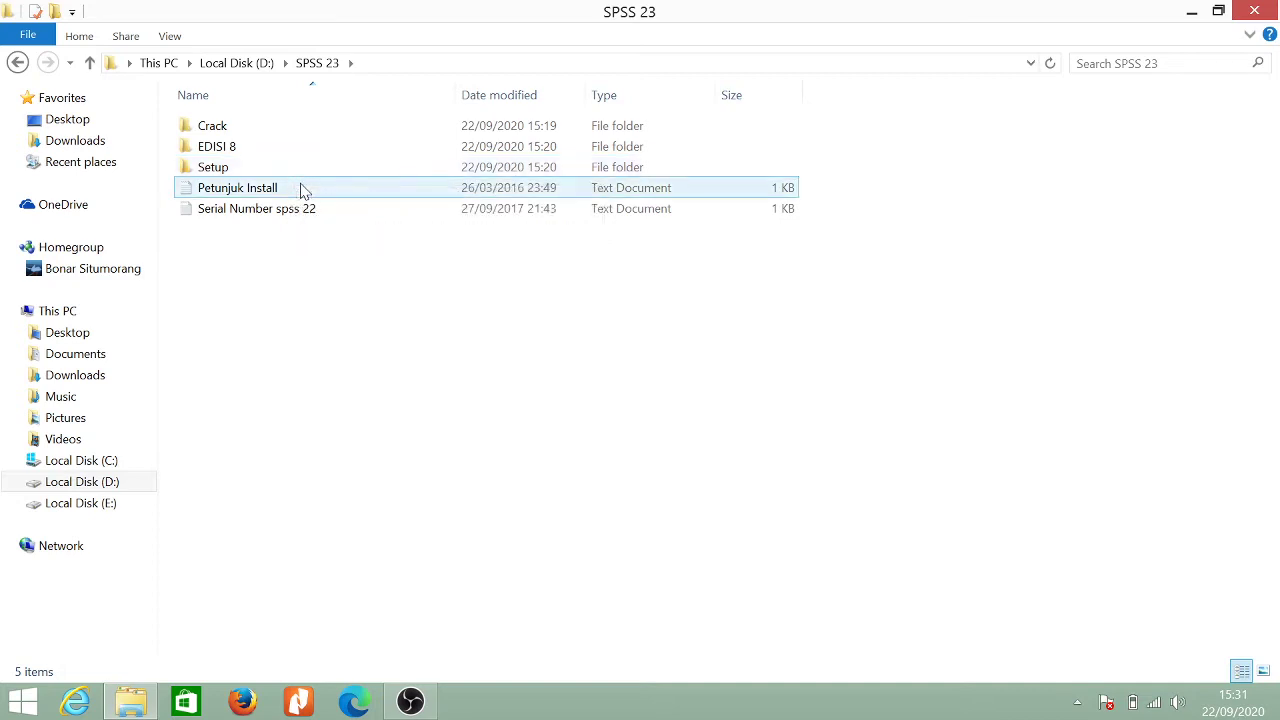
Read the installation instructions in the Petunjuk Install text file, shrink its window and minimize it.
double_click(303, 189)
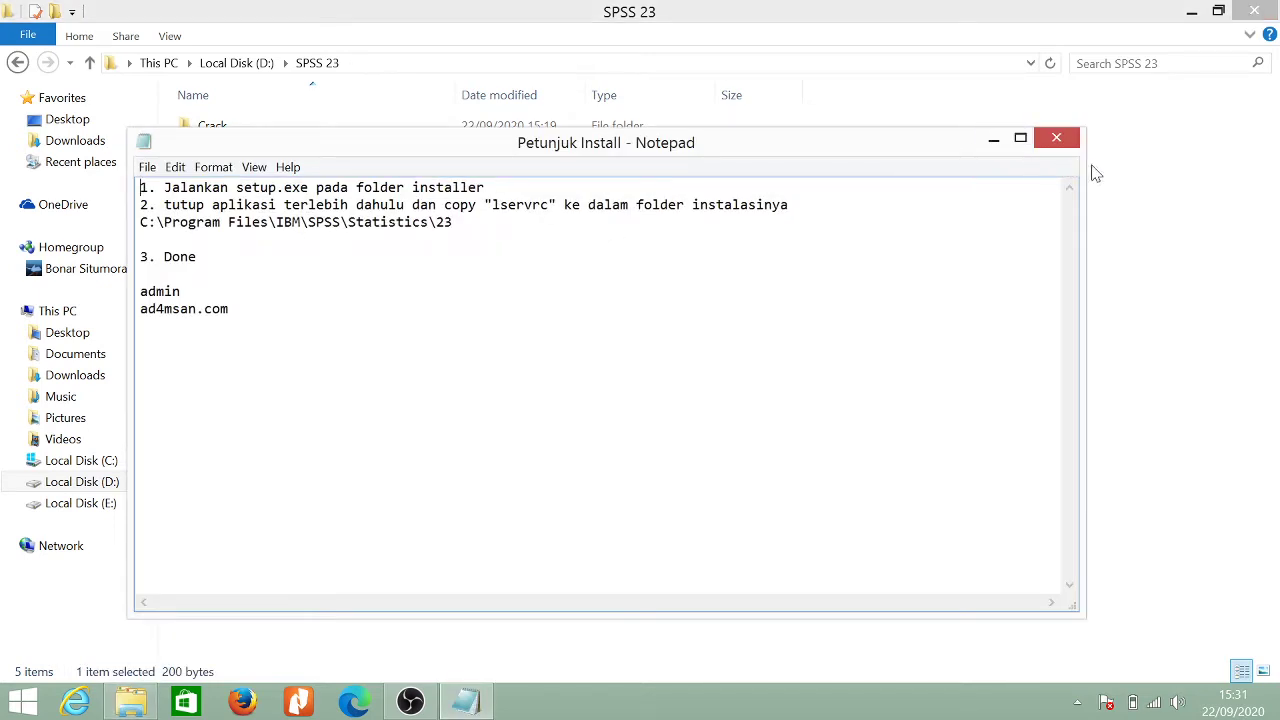
drag(1081, 172, 1056, 215)
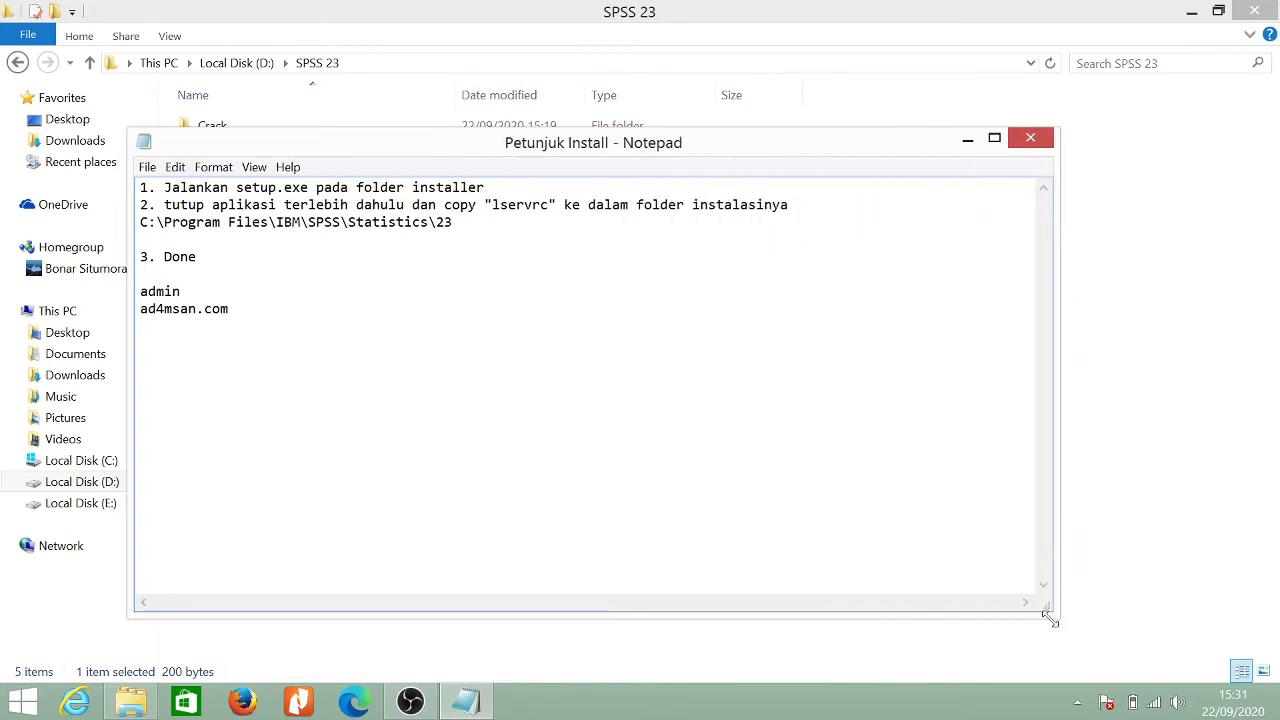
drag(1050, 617, 818, 308)
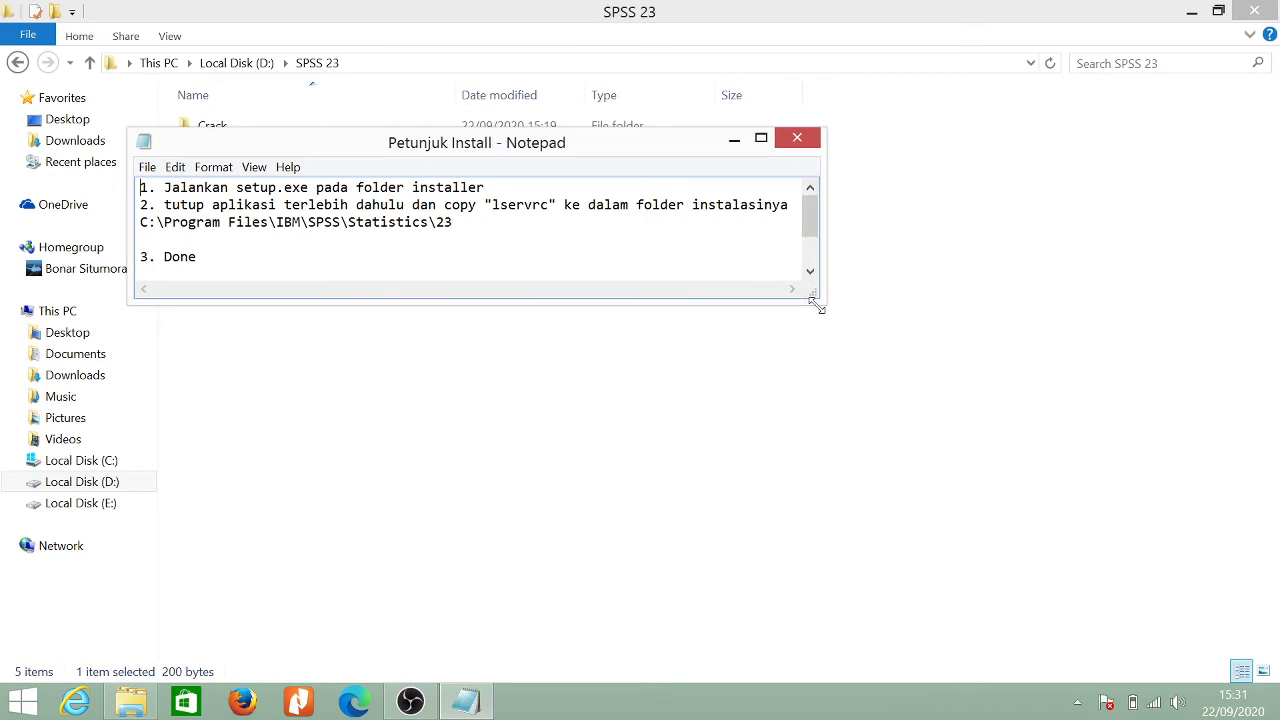
click(736, 140)
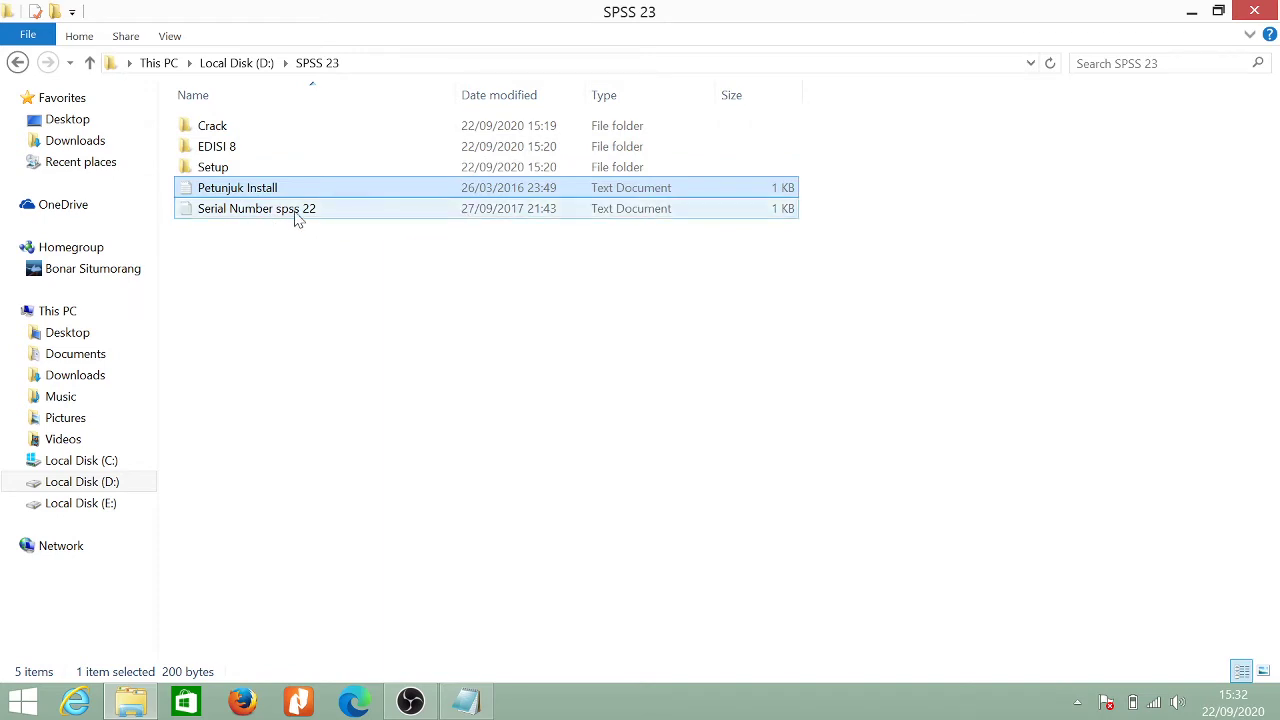
View the Serial Number spss 22 text file and minimize its window.
click(360, 217)
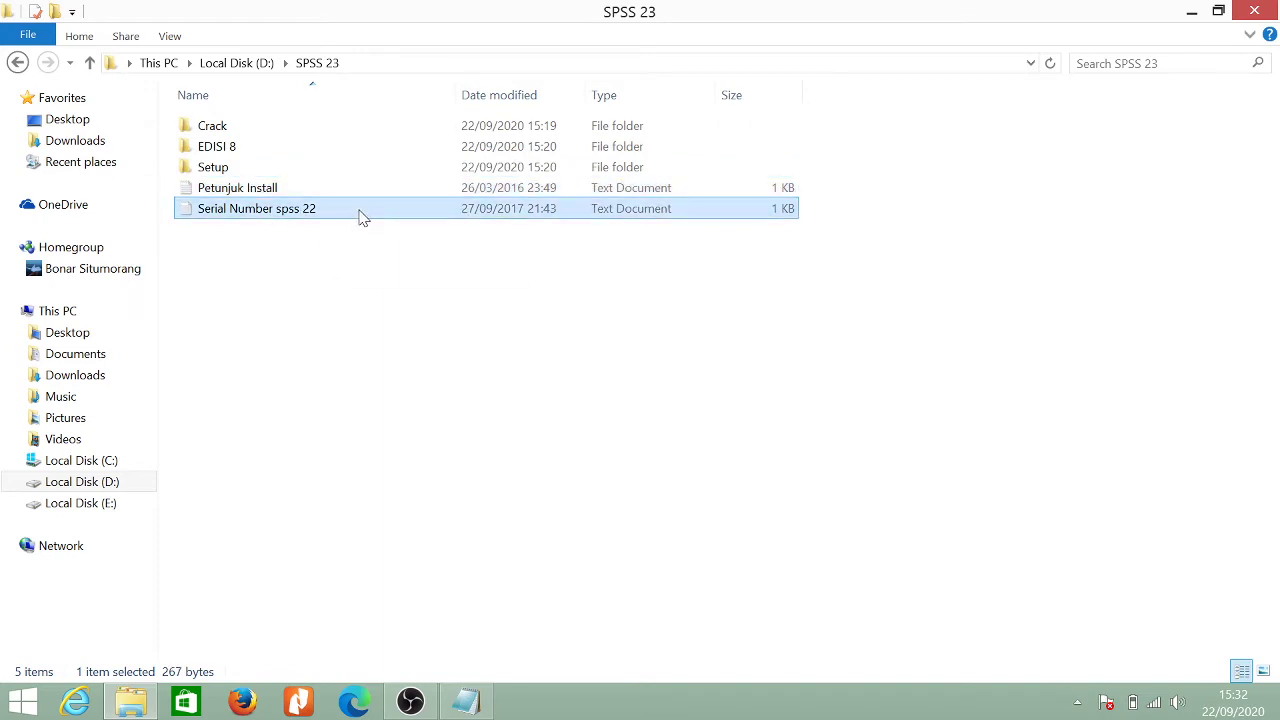
double_click(362, 217)
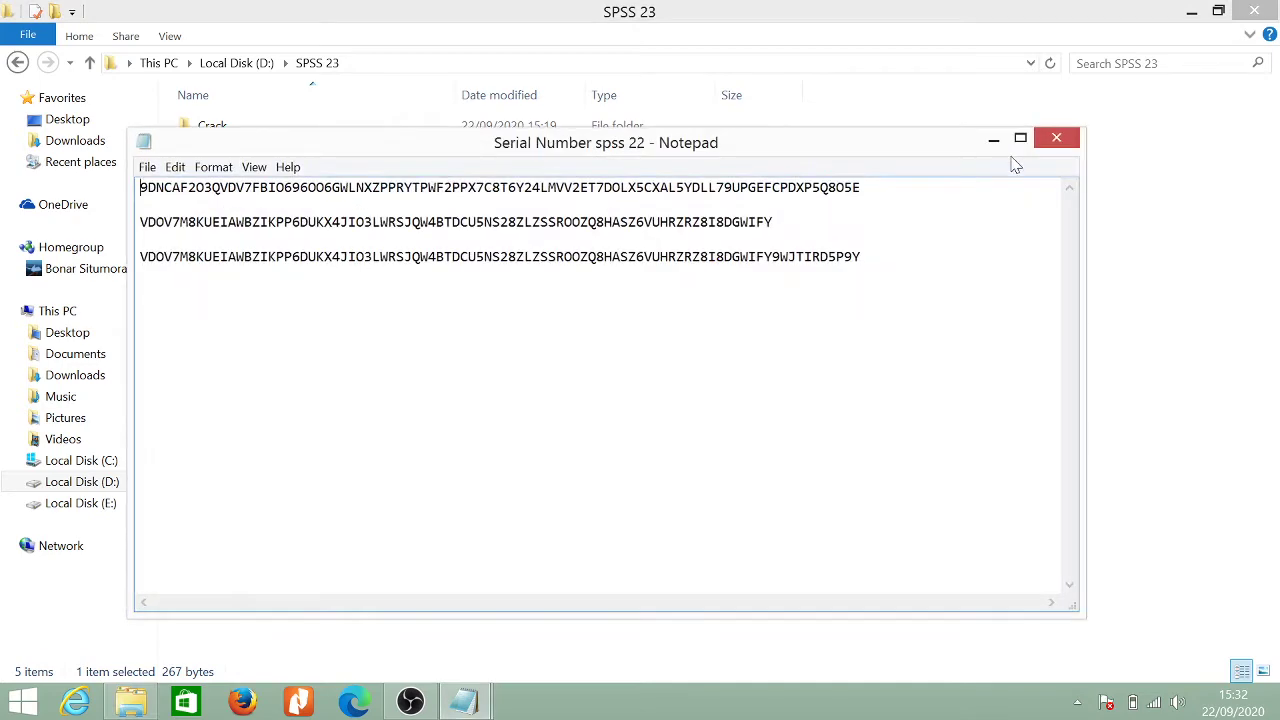
click(995, 138)
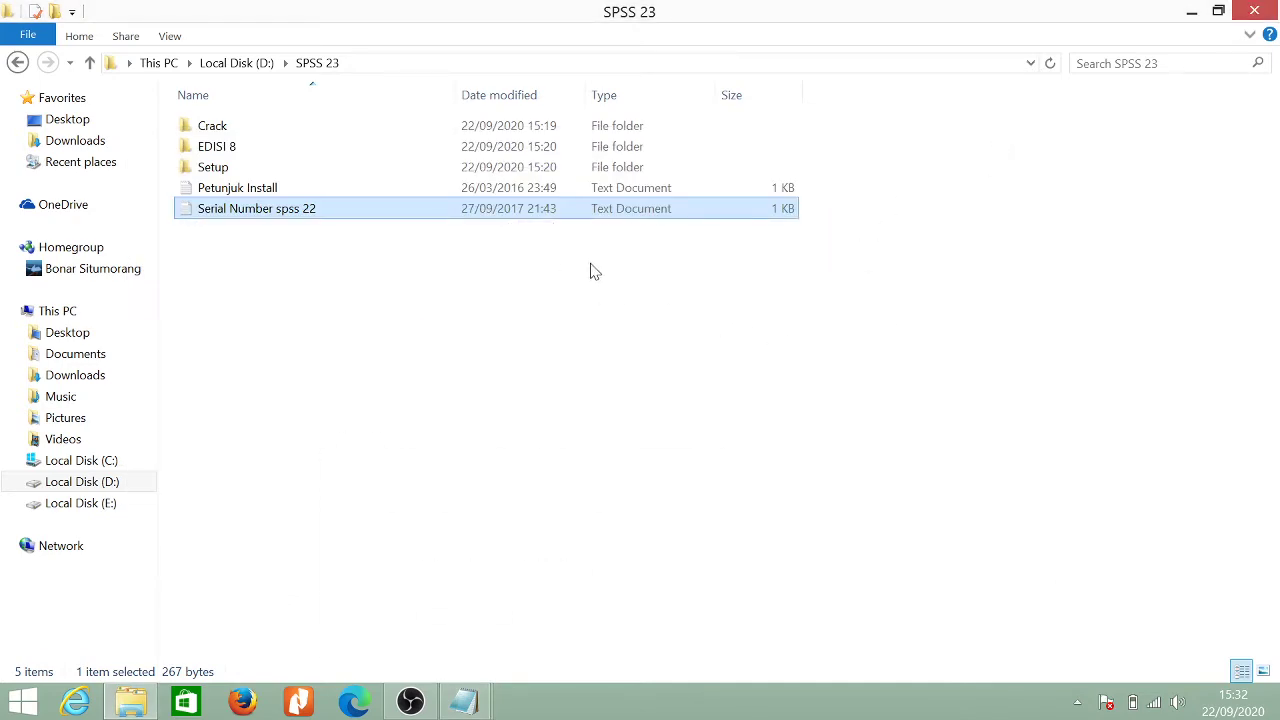
Run the setup application from the Setup folder as administrator.
double_click(323, 168)
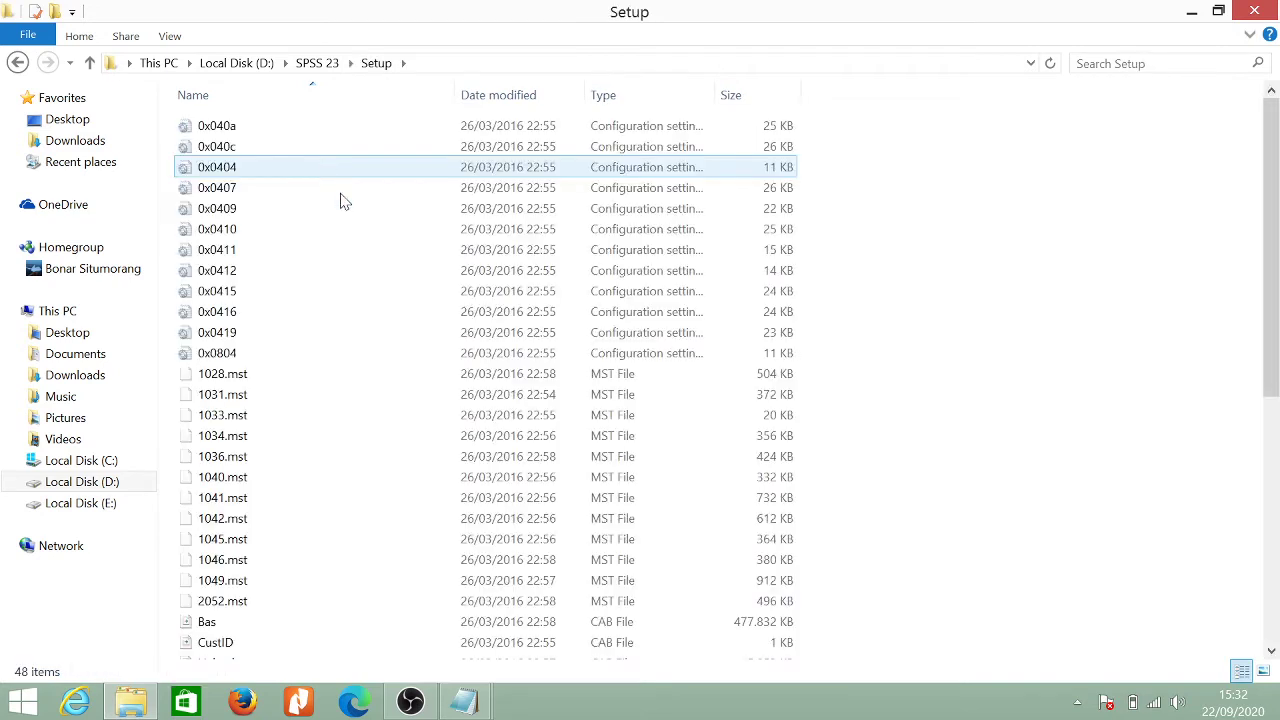
scroll(560, 317, down, 7)
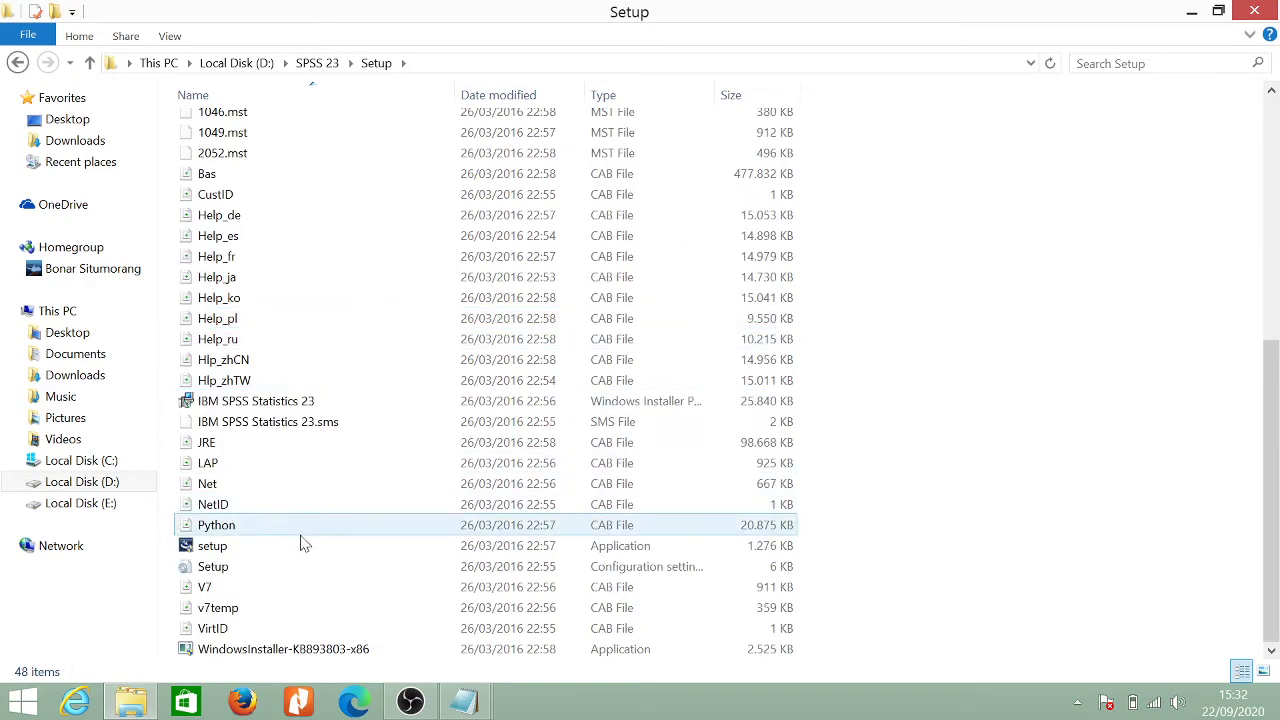
click(569, 552)
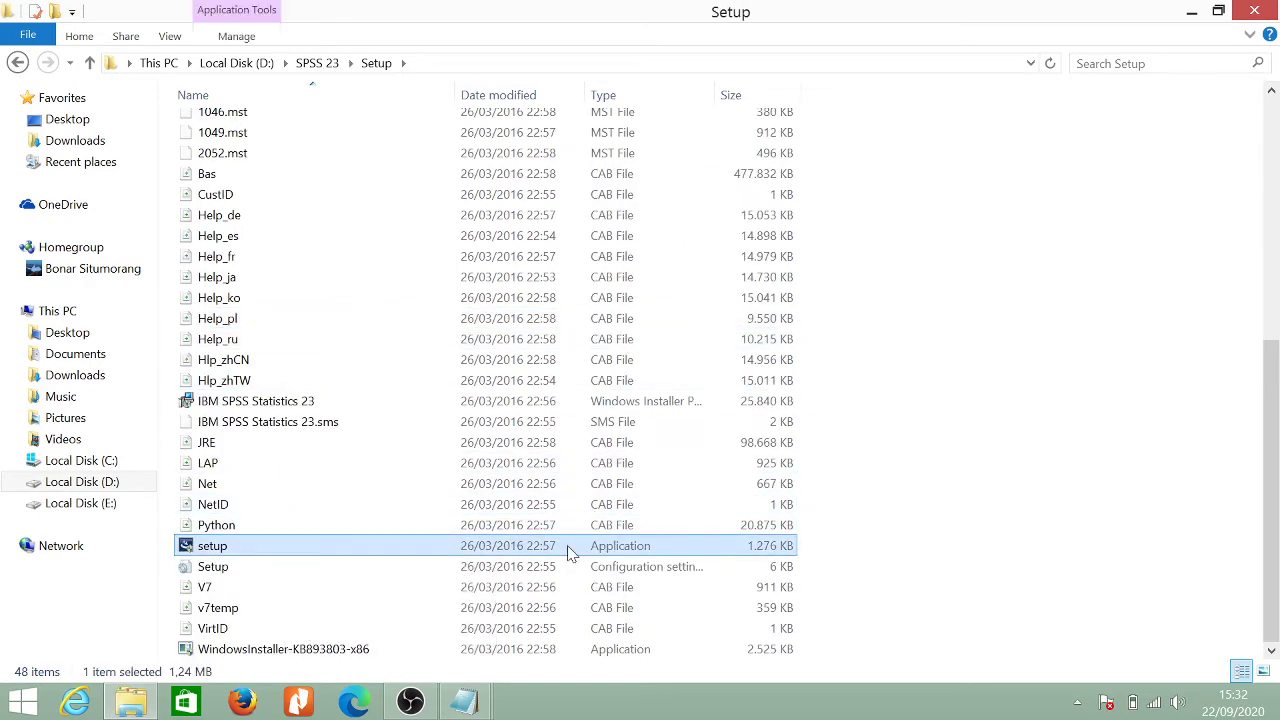
right_click(569, 552)
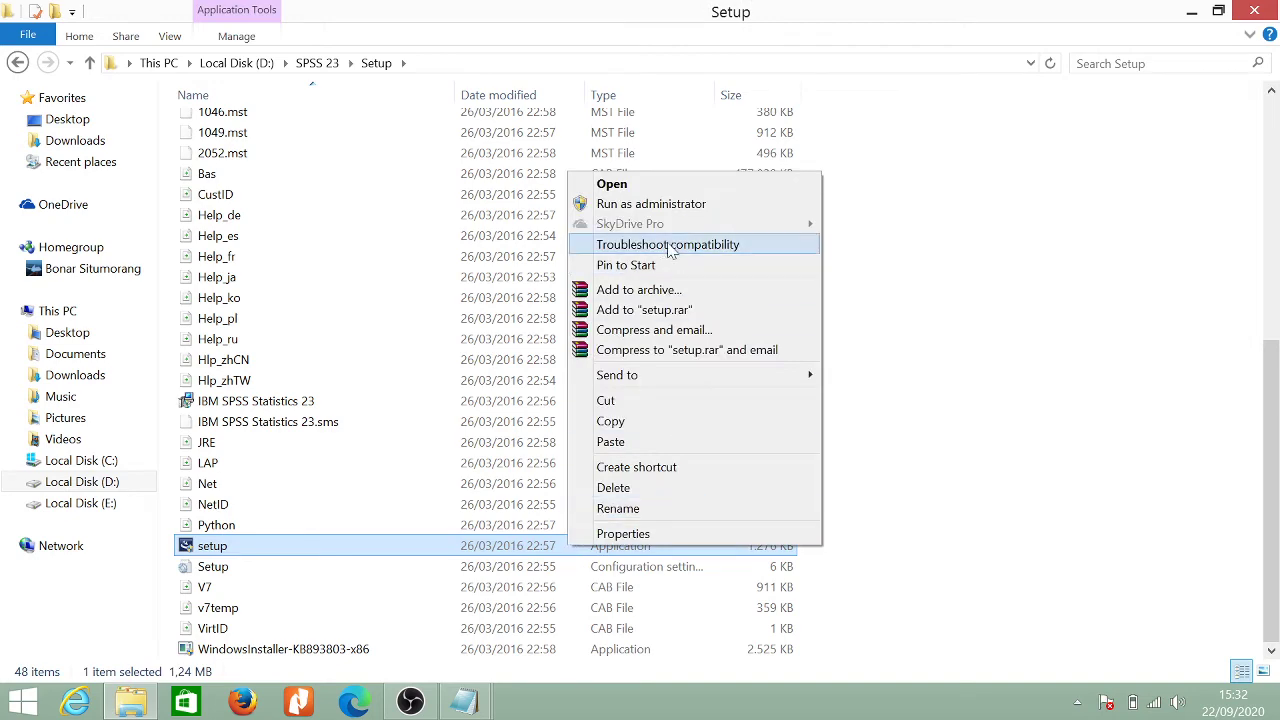
click(670, 206)
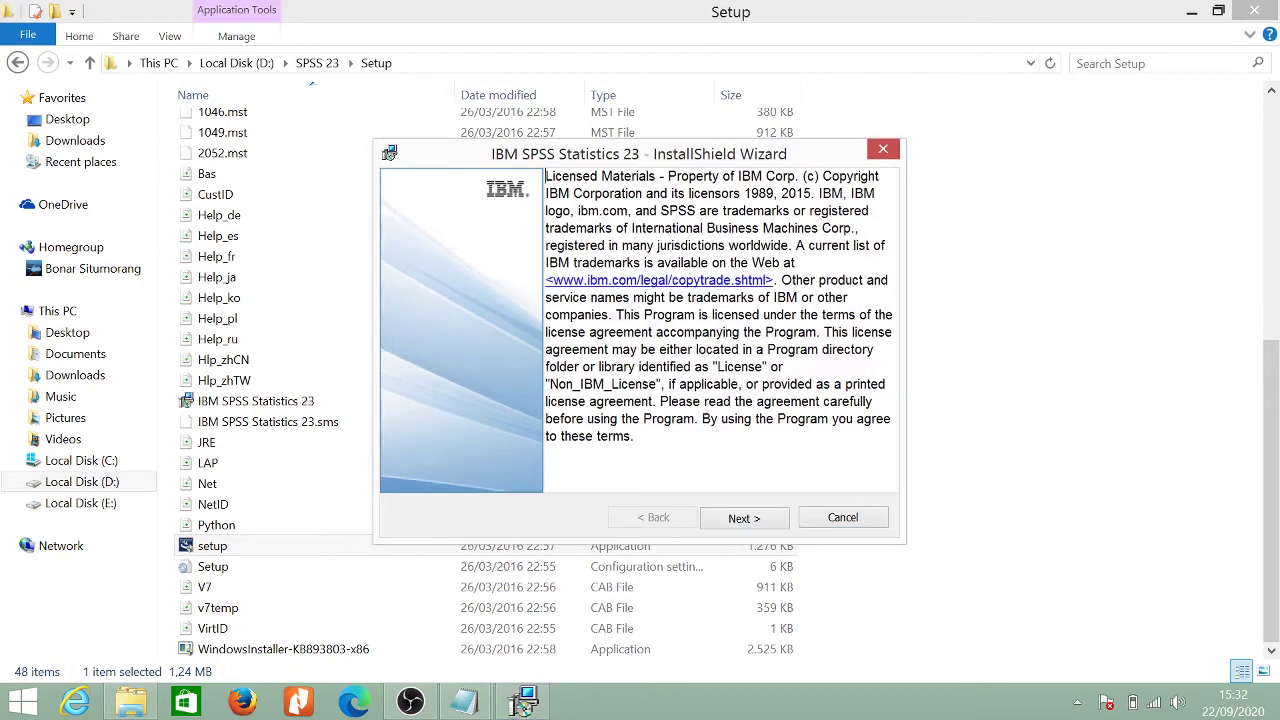
Choose the authorized user license and accept the software license agreement in the IBM SPSS Statistics 23 installer.
click(757, 520)
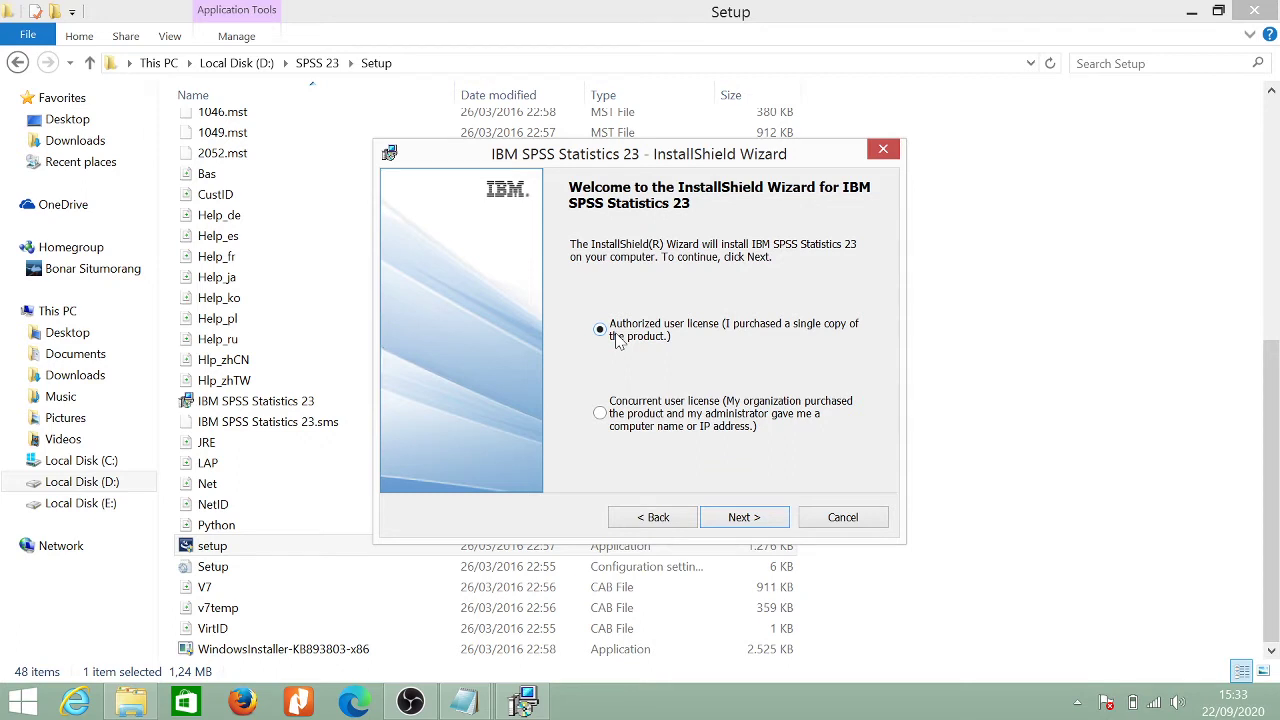
click(757, 517)
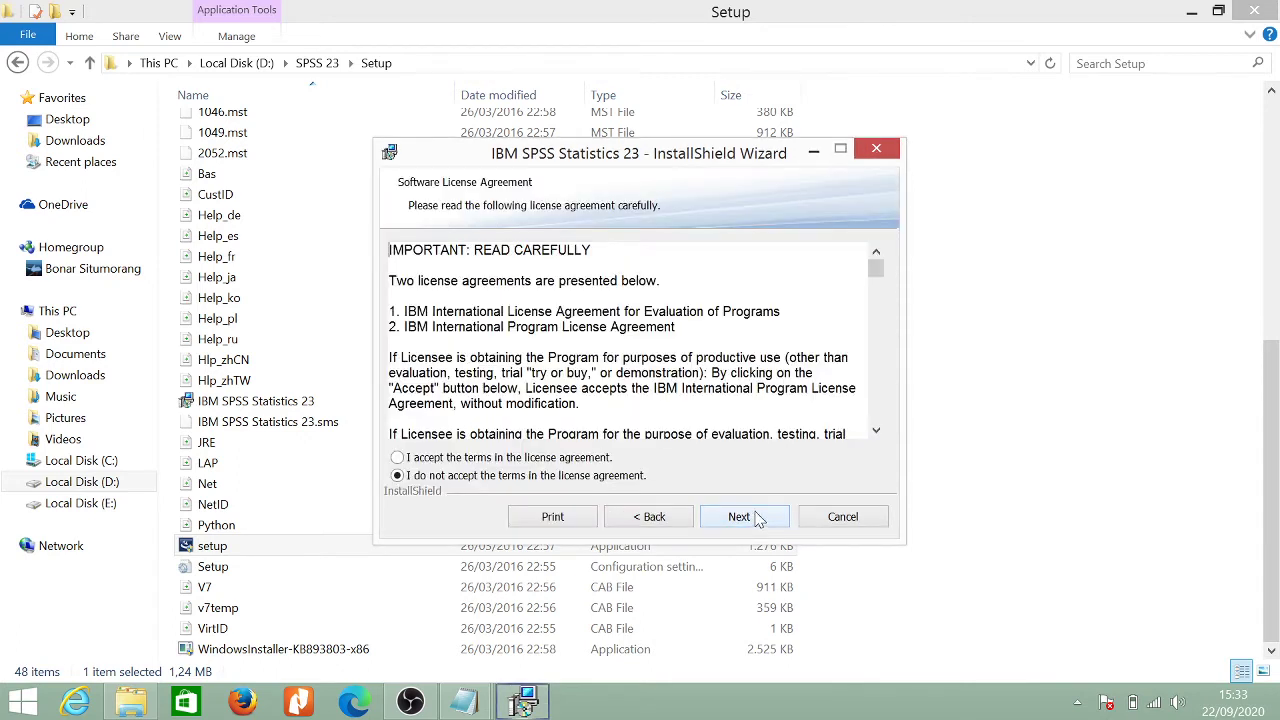
click(473, 458)
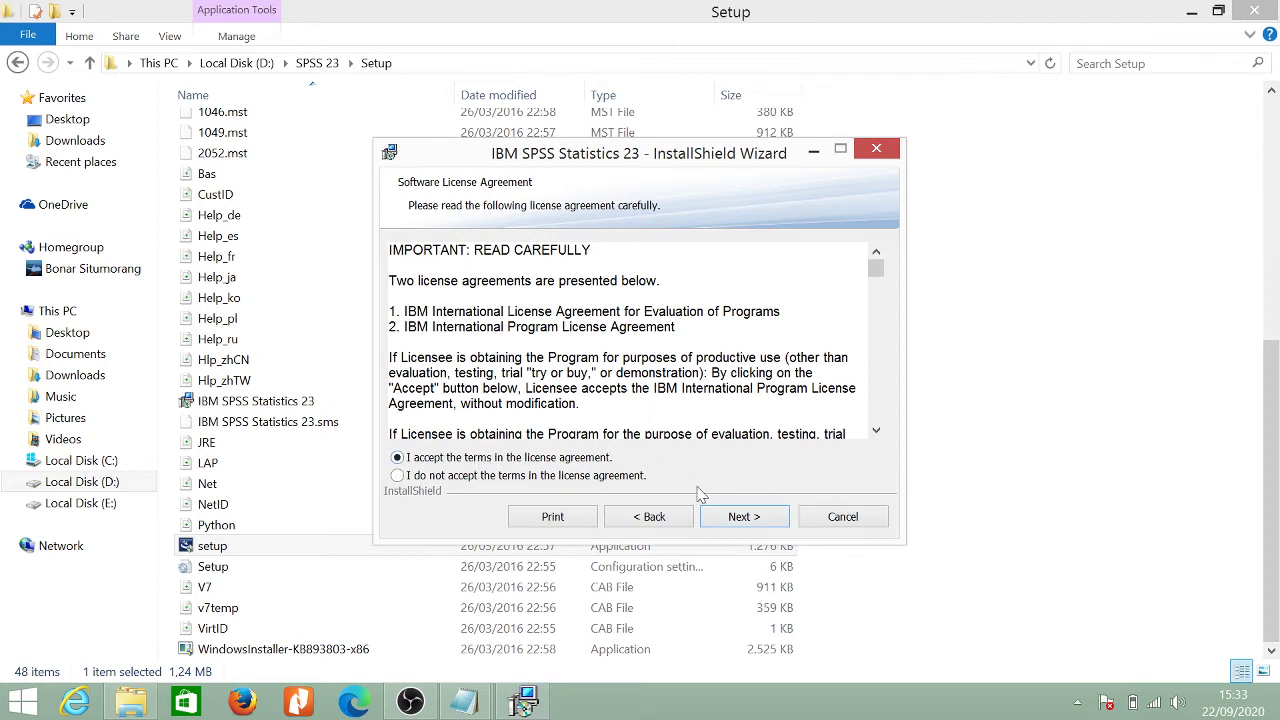
click(742, 516)
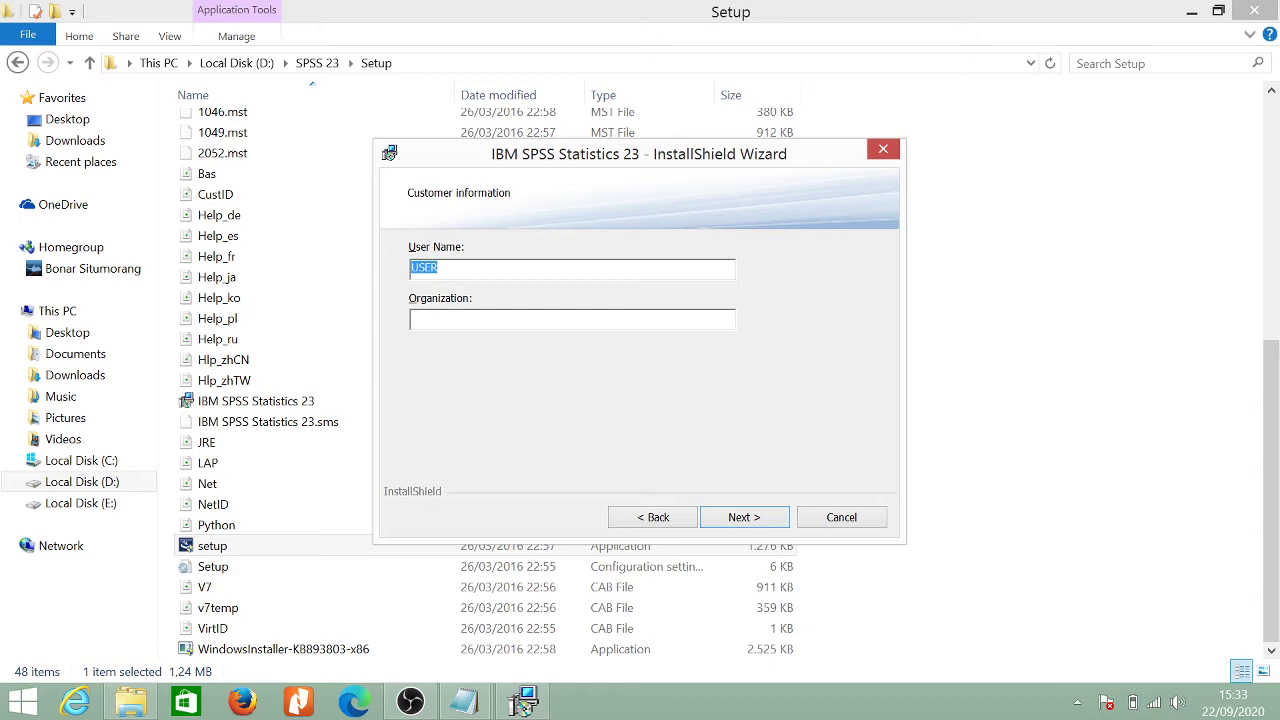
Enter the customer's user name, add no extra help languages and leave JAWS screen reading set to No.
text(Bonar)
click(743, 517)
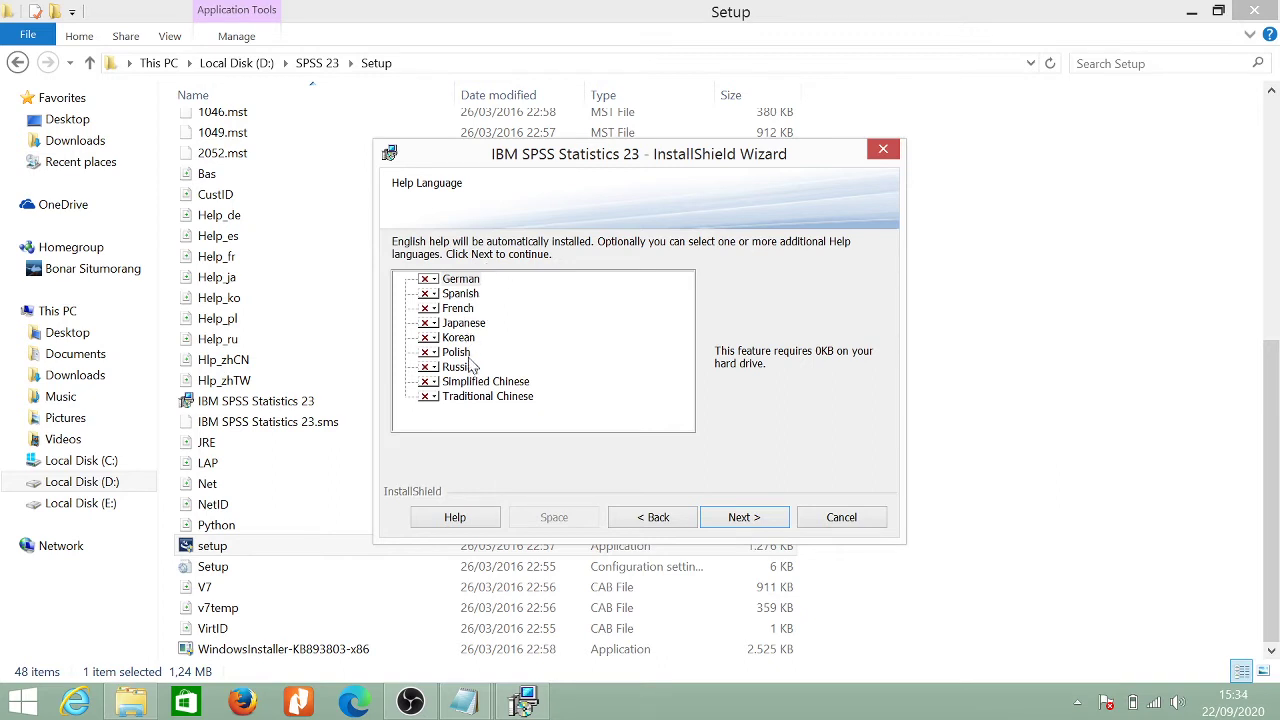
click(740, 517)
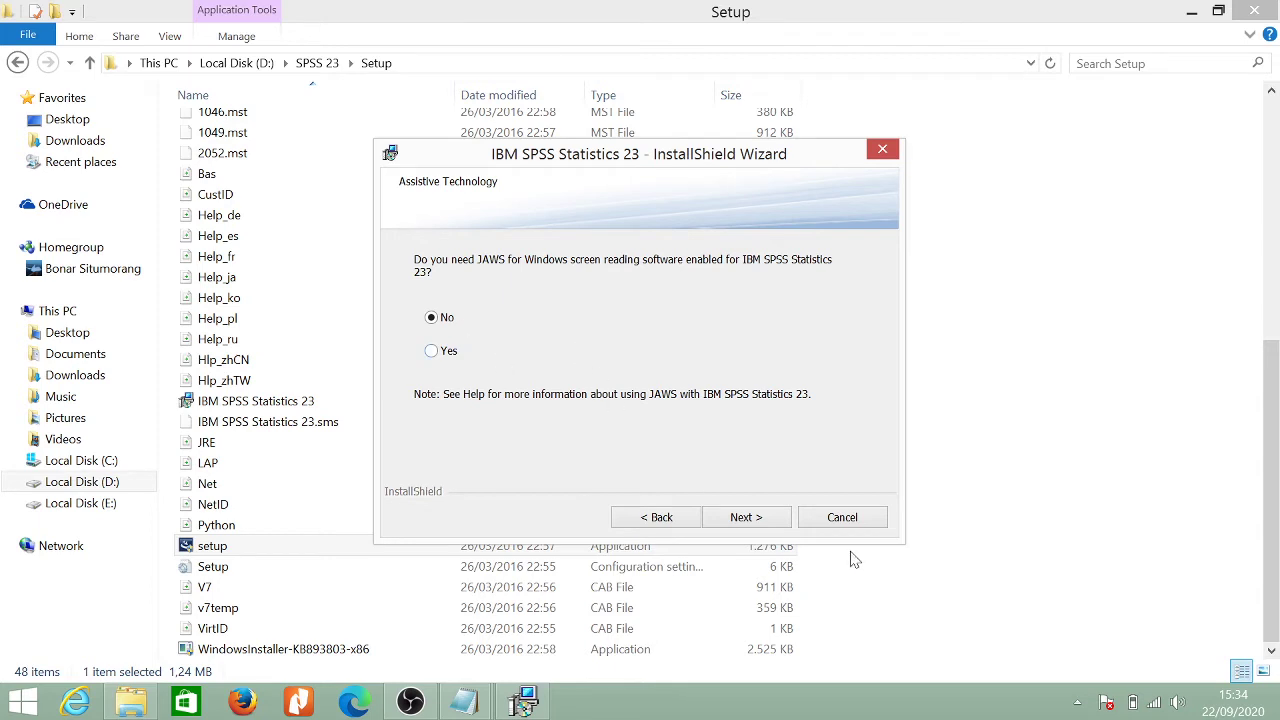
click(745, 517)
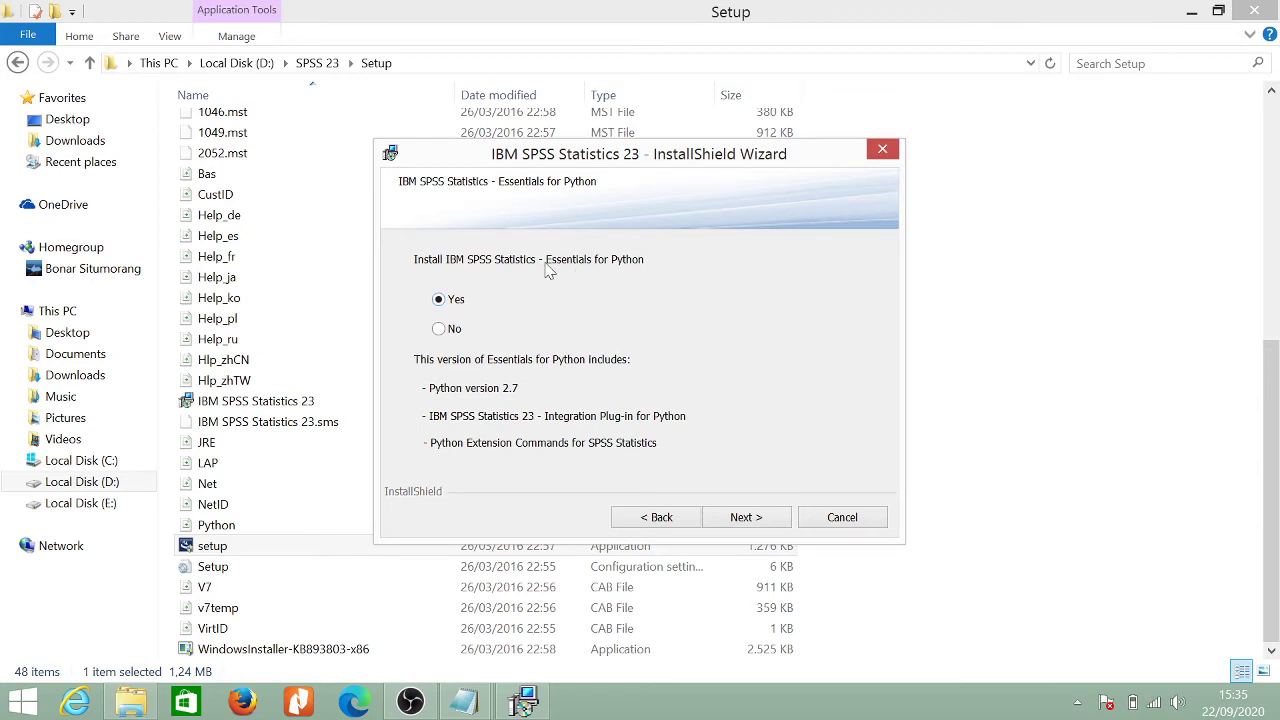
Include IBM SPSS Statistics - Essentials for Python and accept the Python license agreement after reading through it.
click(745, 517)
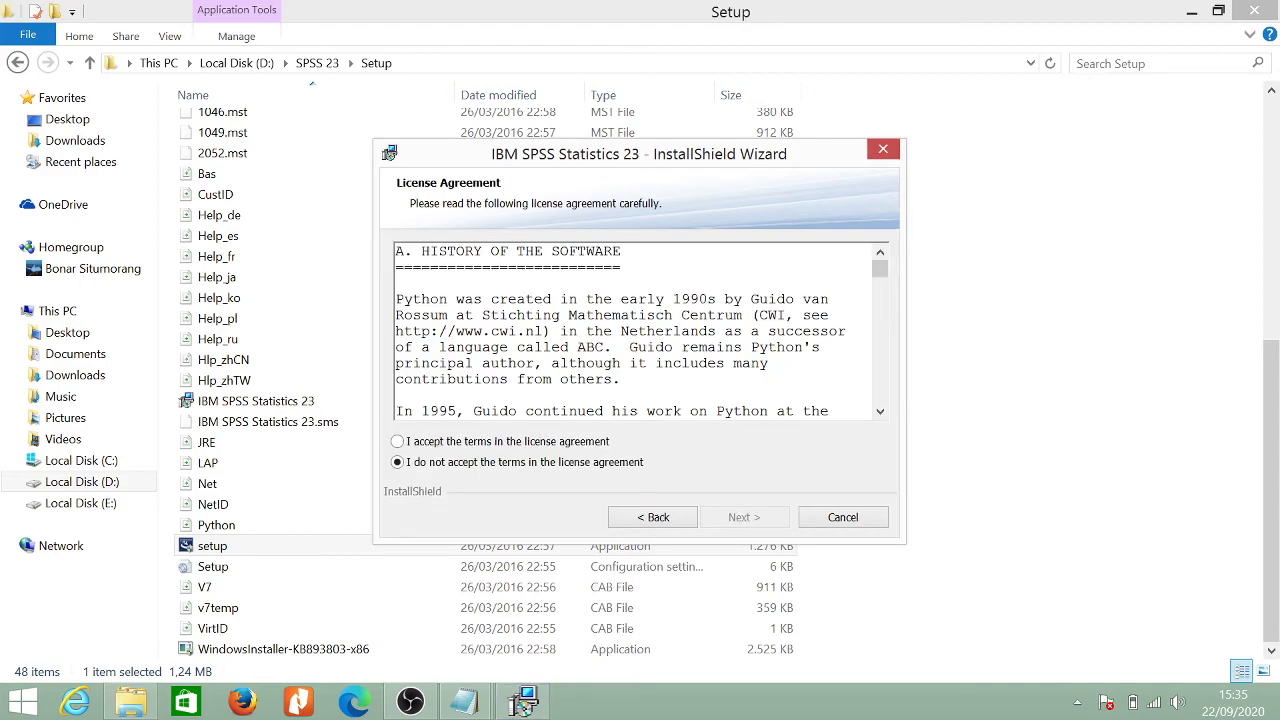
scroll(637, 330, down, 15)
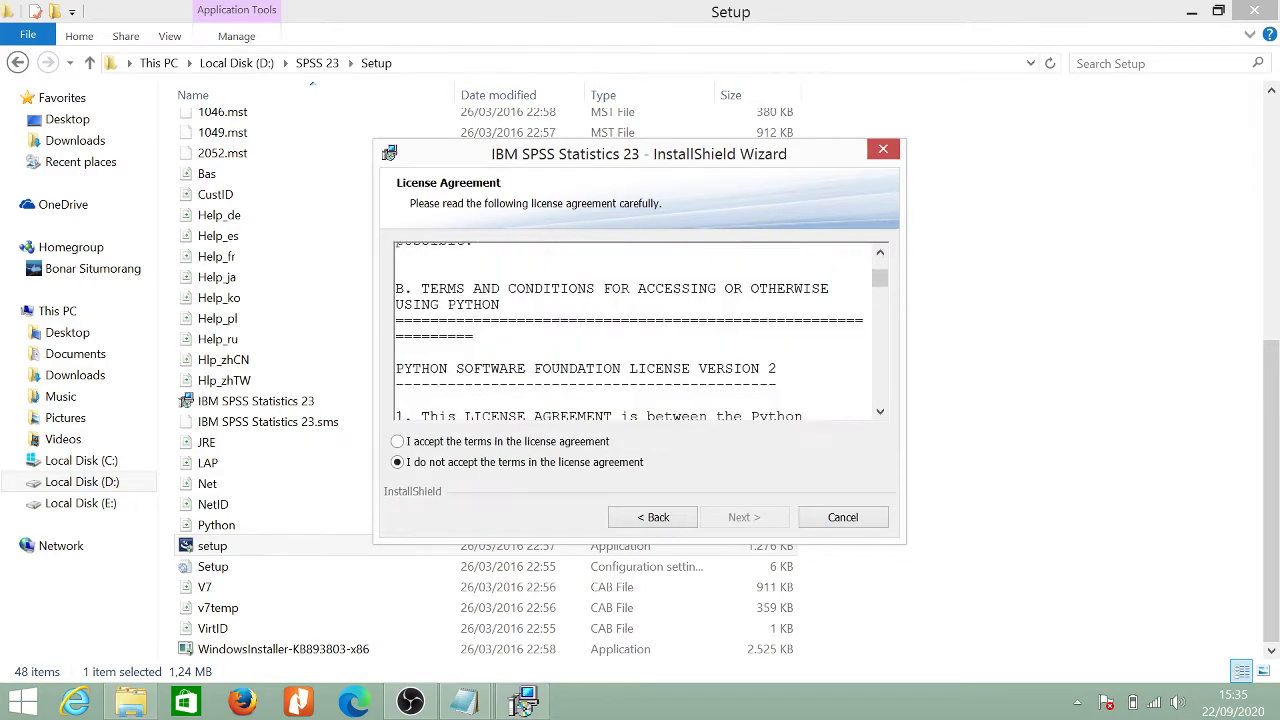
scroll(908, 292, down, 10)
drag(885, 298, 885, 417)
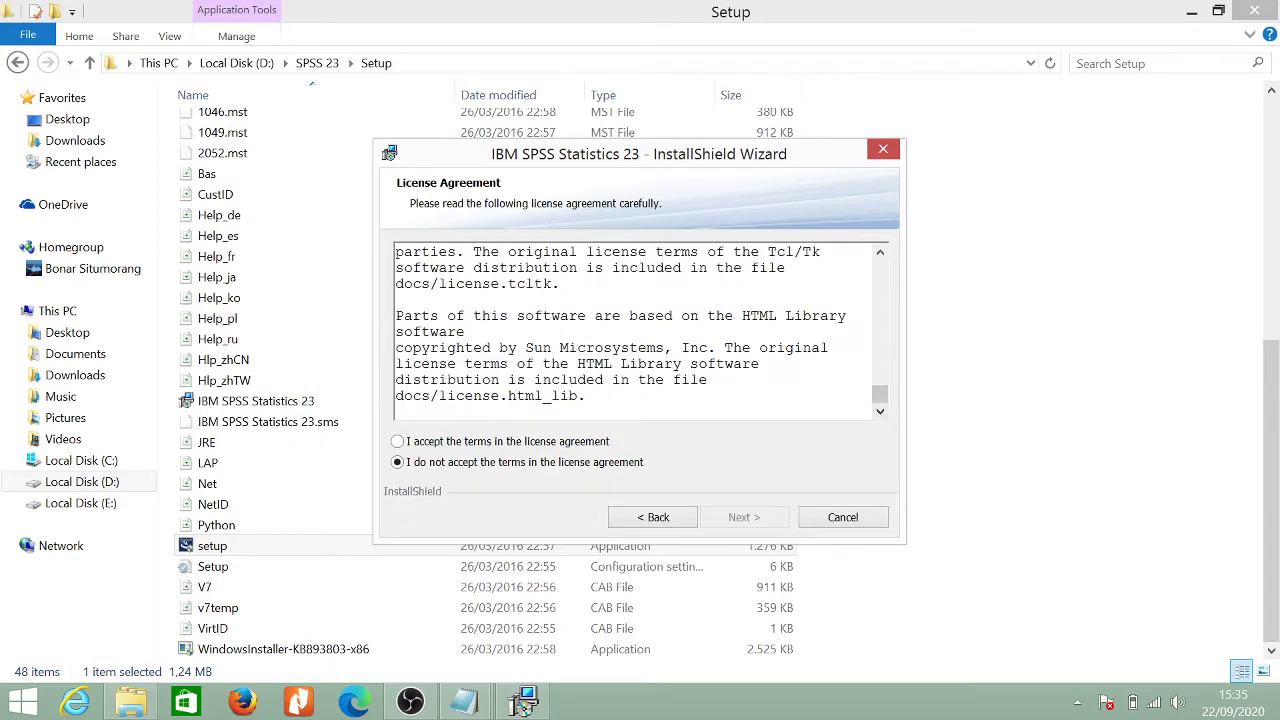
click(398, 442)
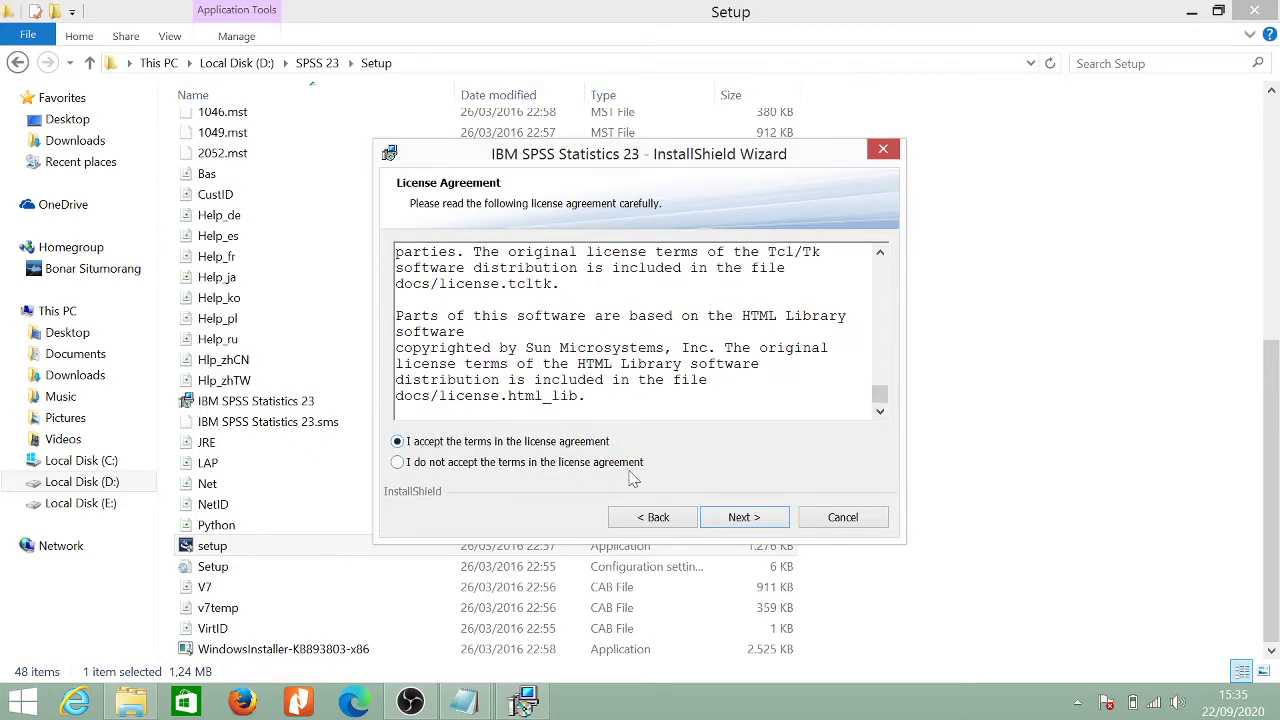
click(748, 515)
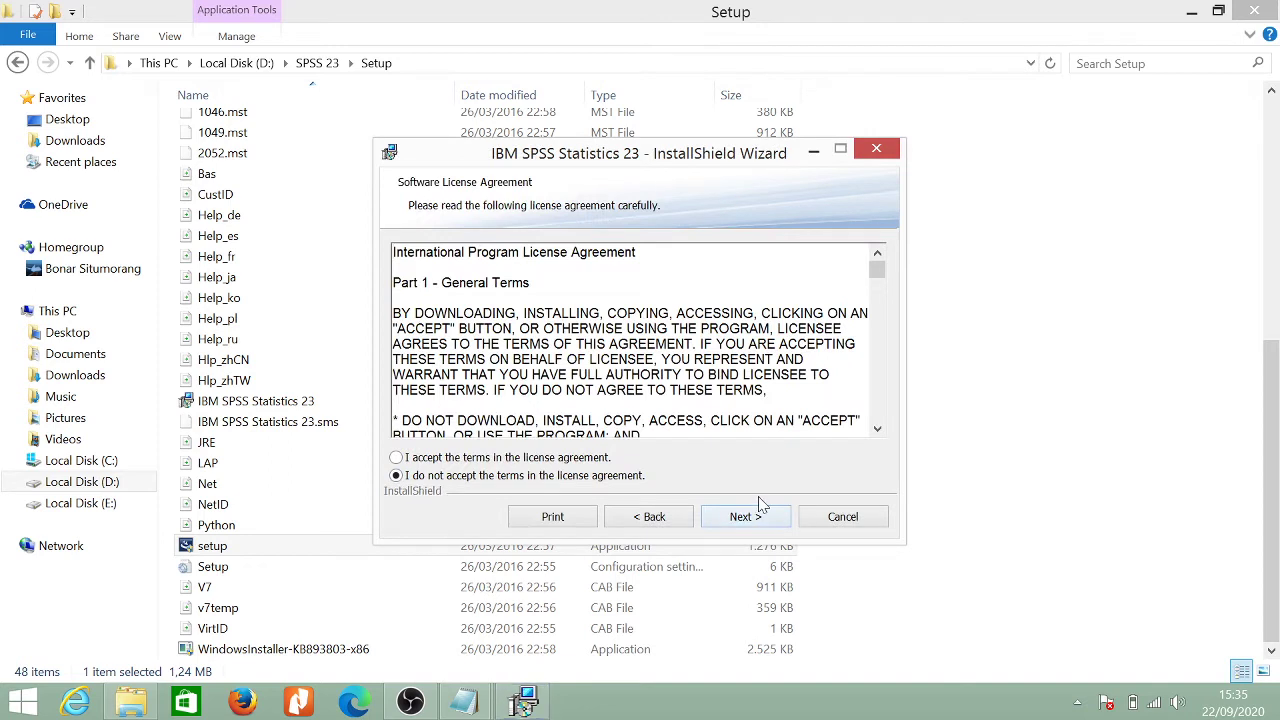
Accept the International Program License Agreement and install to the default folder C:\Program Files\IBM\SPSS\Statistics\23\.
click(403, 458)
click(756, 516)
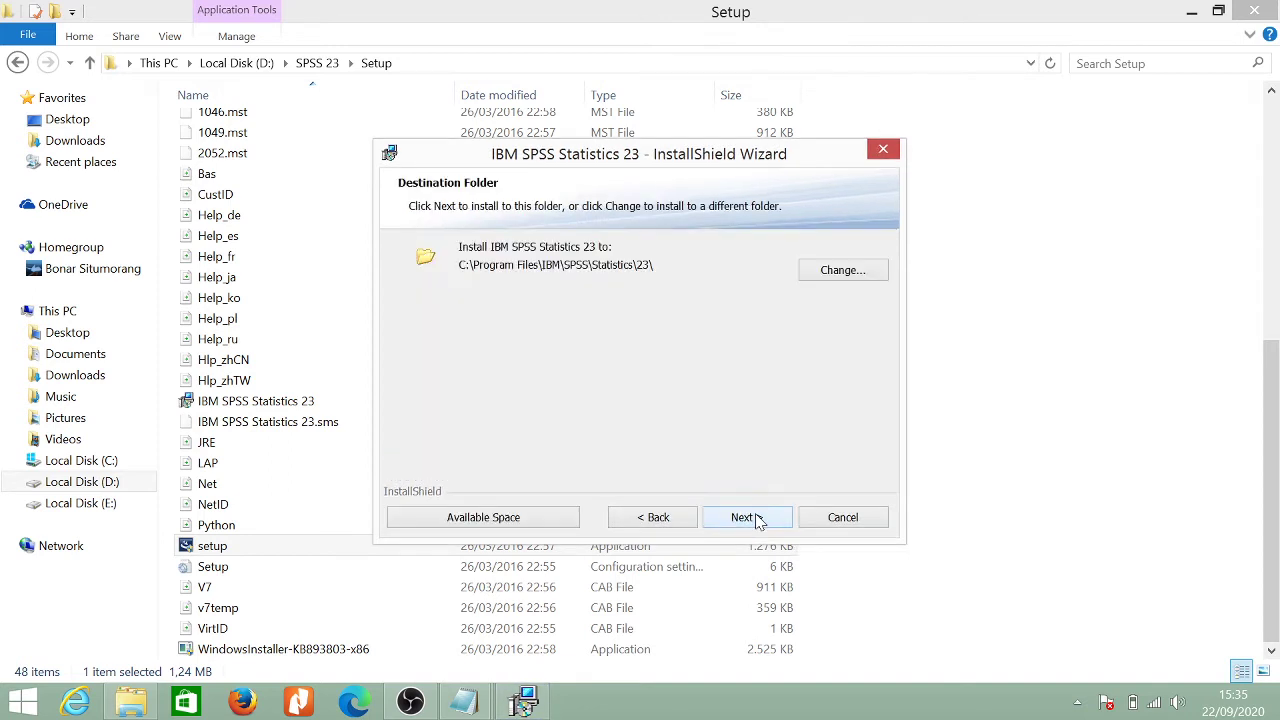
click(752, 516)
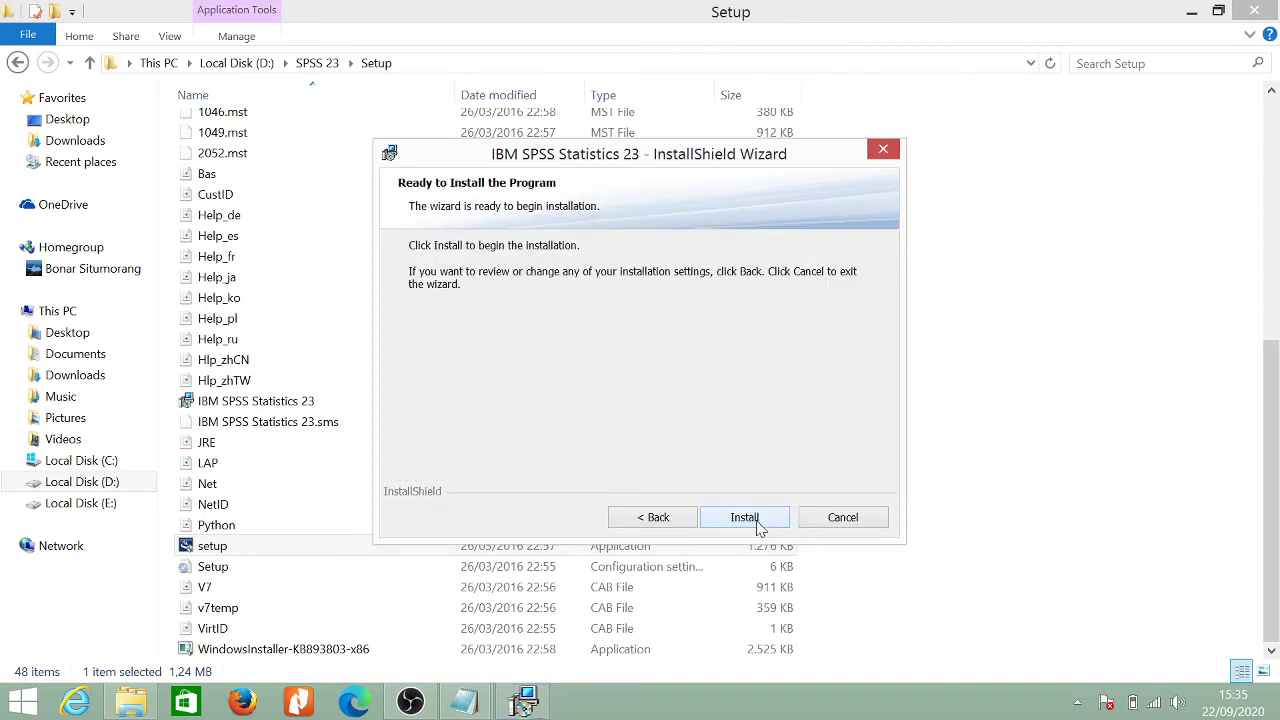
click(756, 517)
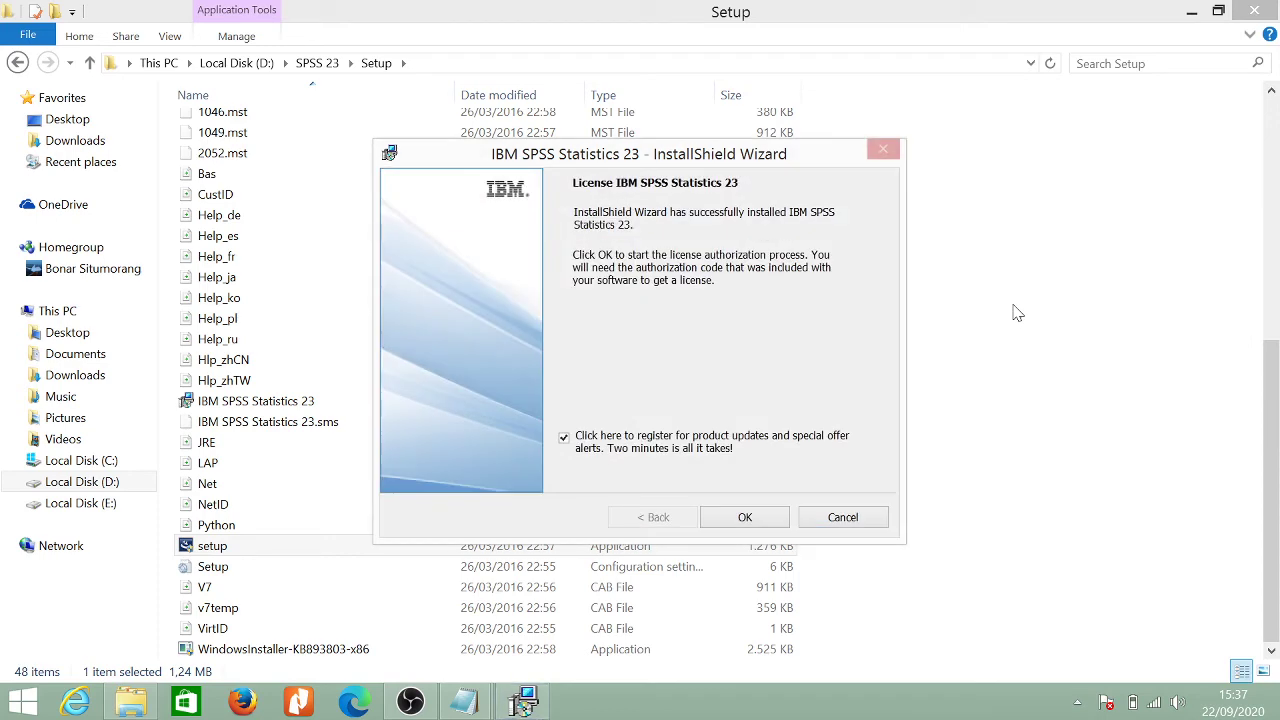
Start the license authorization process and proceed to the Enter Codes page of the licensing wizard.
click(740, 517)
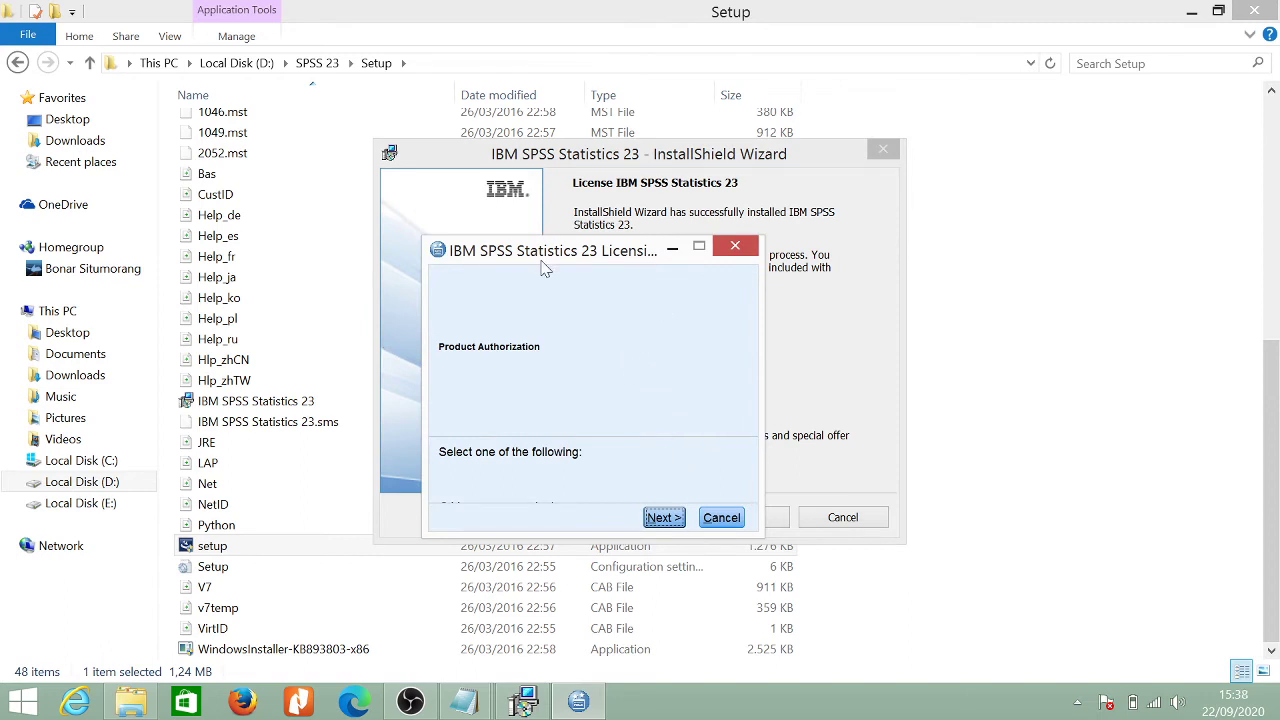
drag(544, 268, 505, 254)
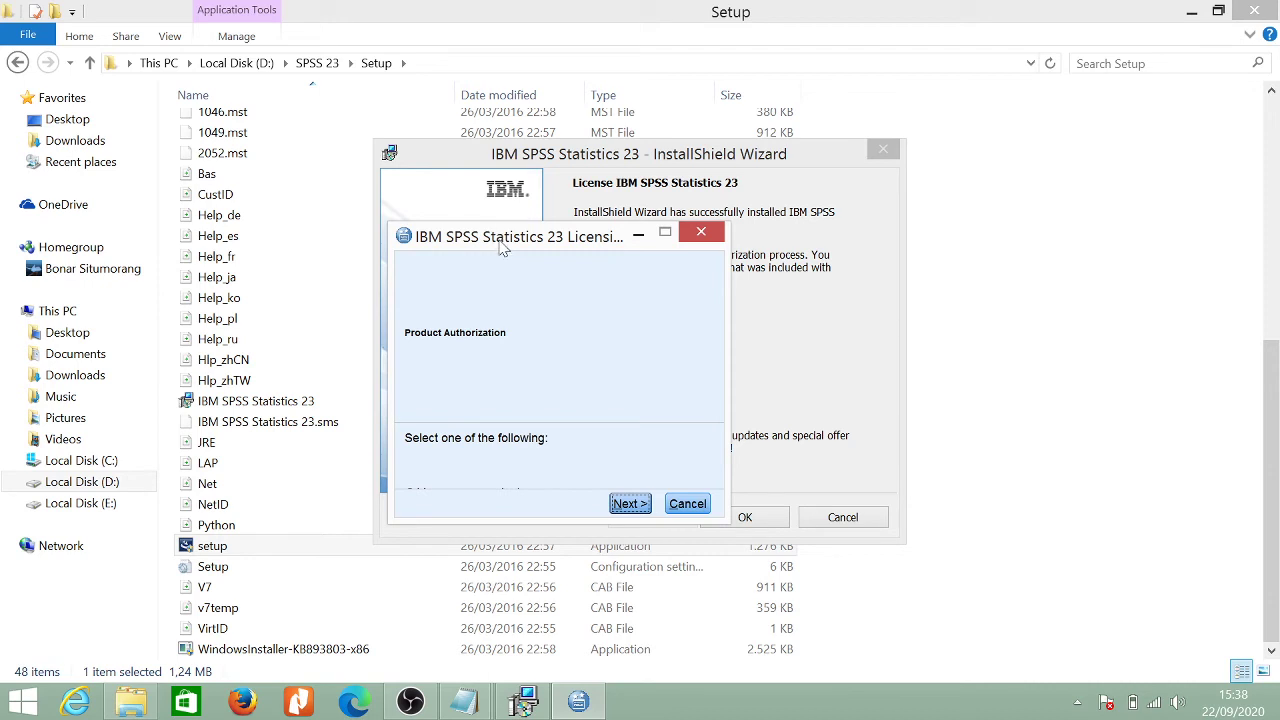
click(628, 504)
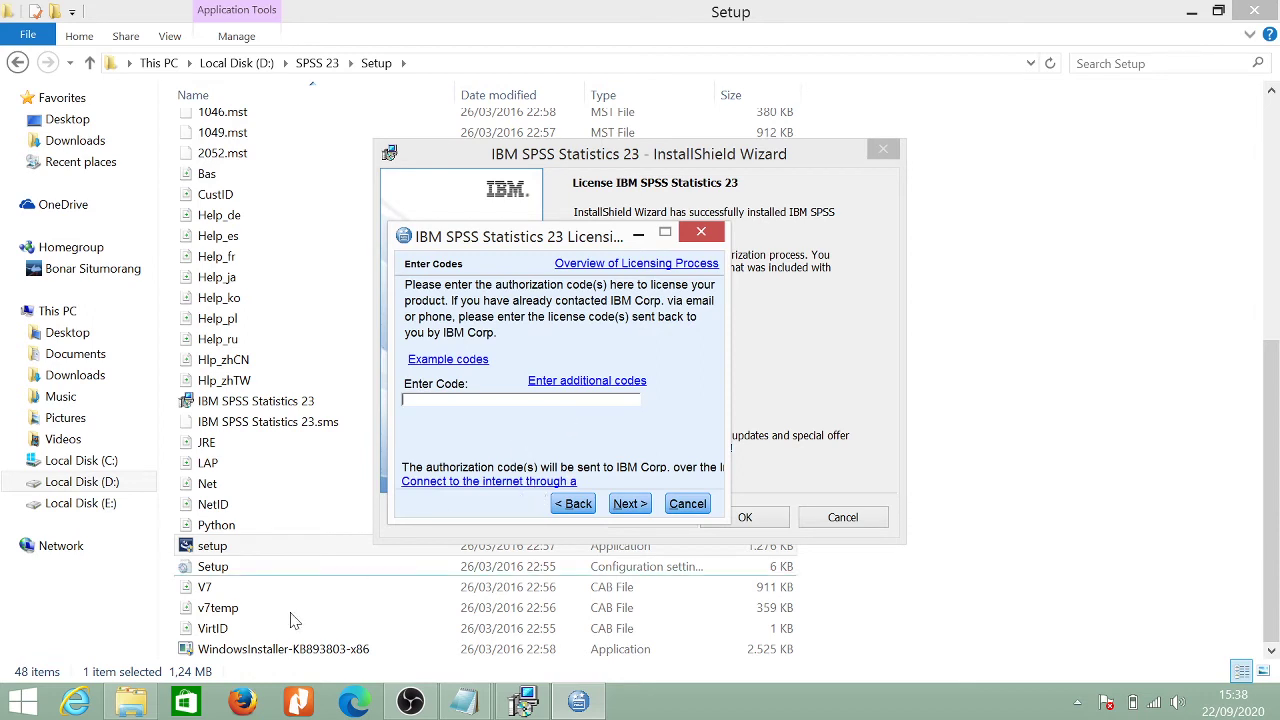
Copy the last license code from the Serial Number spss 22 text file and paste it into the licensing wizard's code field.
click(130, 703)
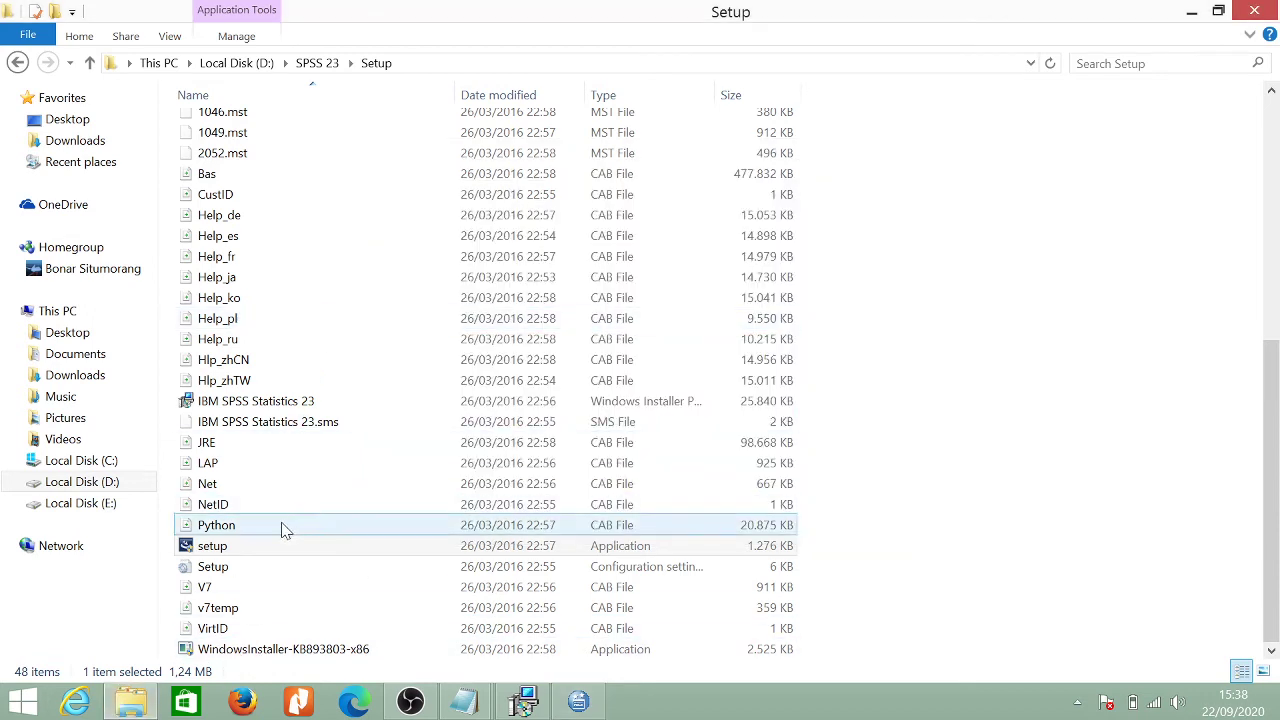
click(89, 62)
double_click(264, 209)
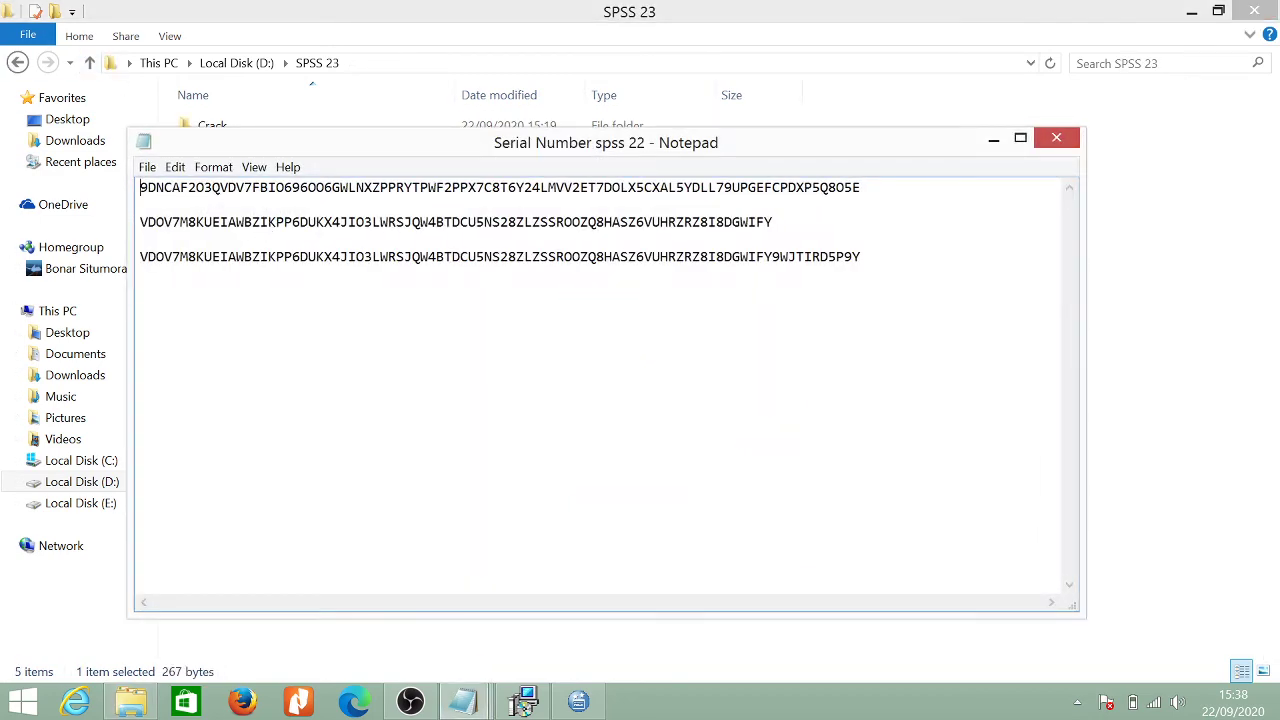
drag(860, 256, 140, 256)
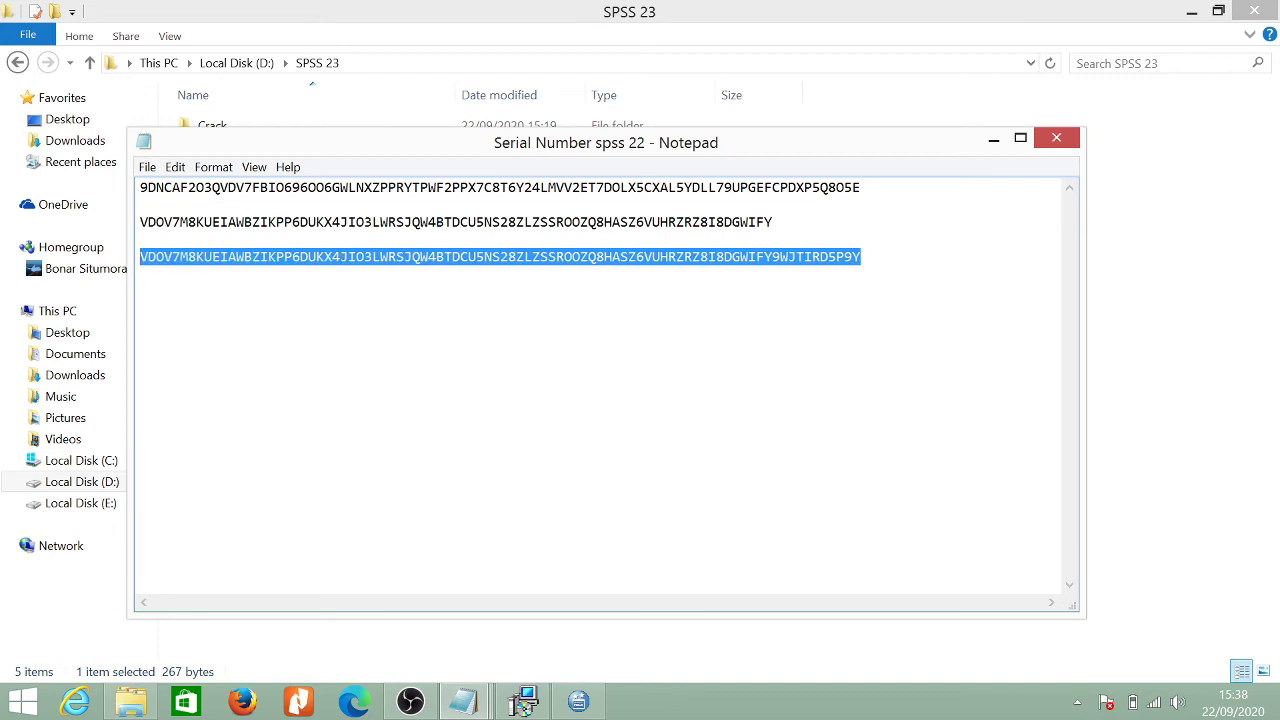
click(521, 700)
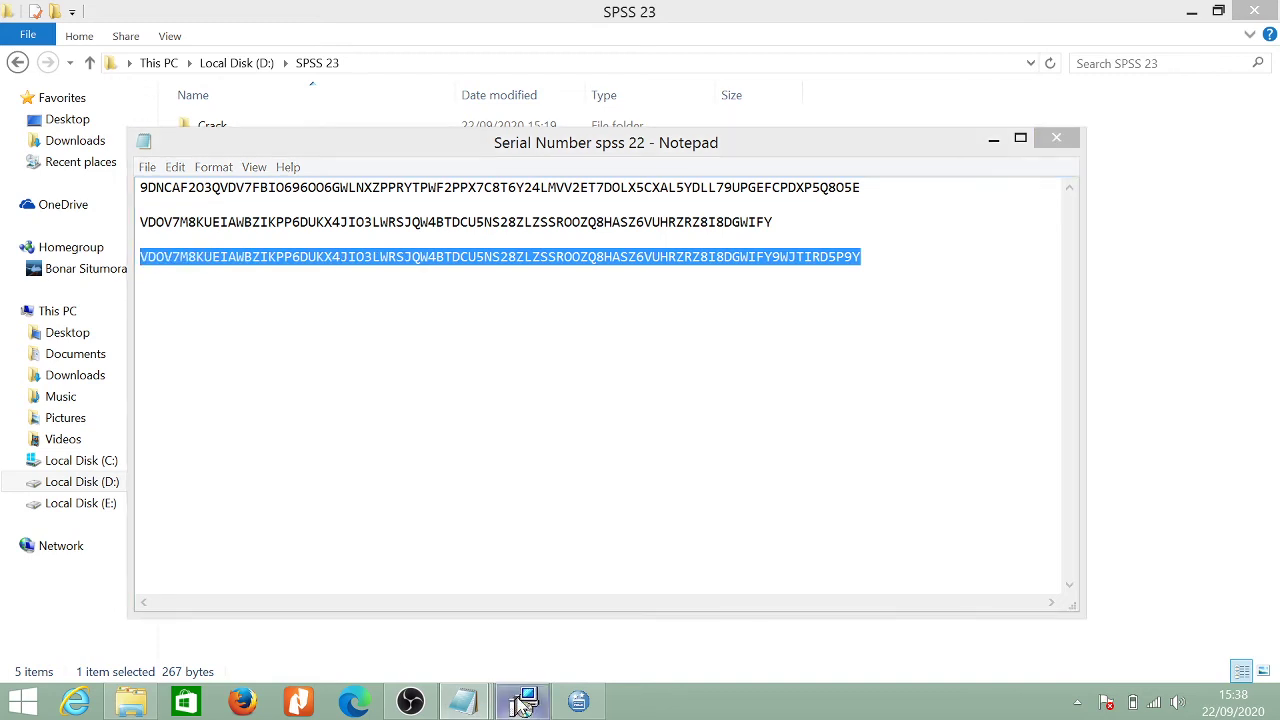
key(Return)
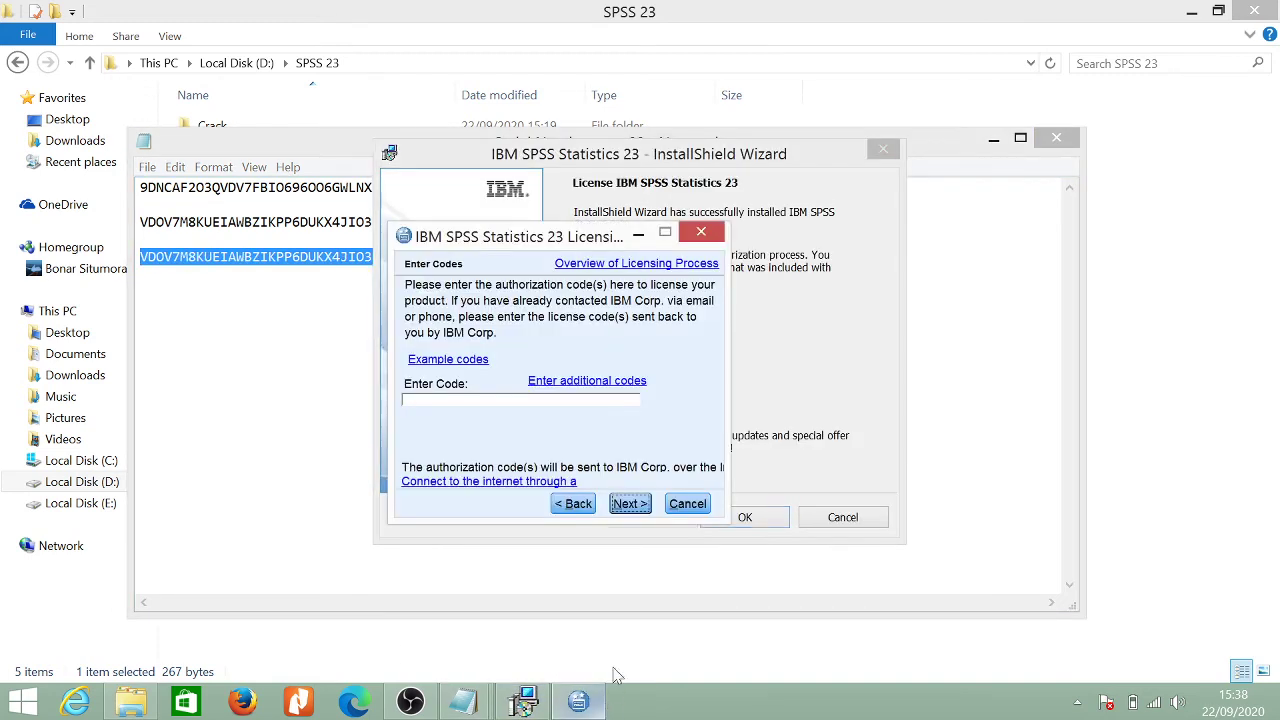
key(ctrl+v)
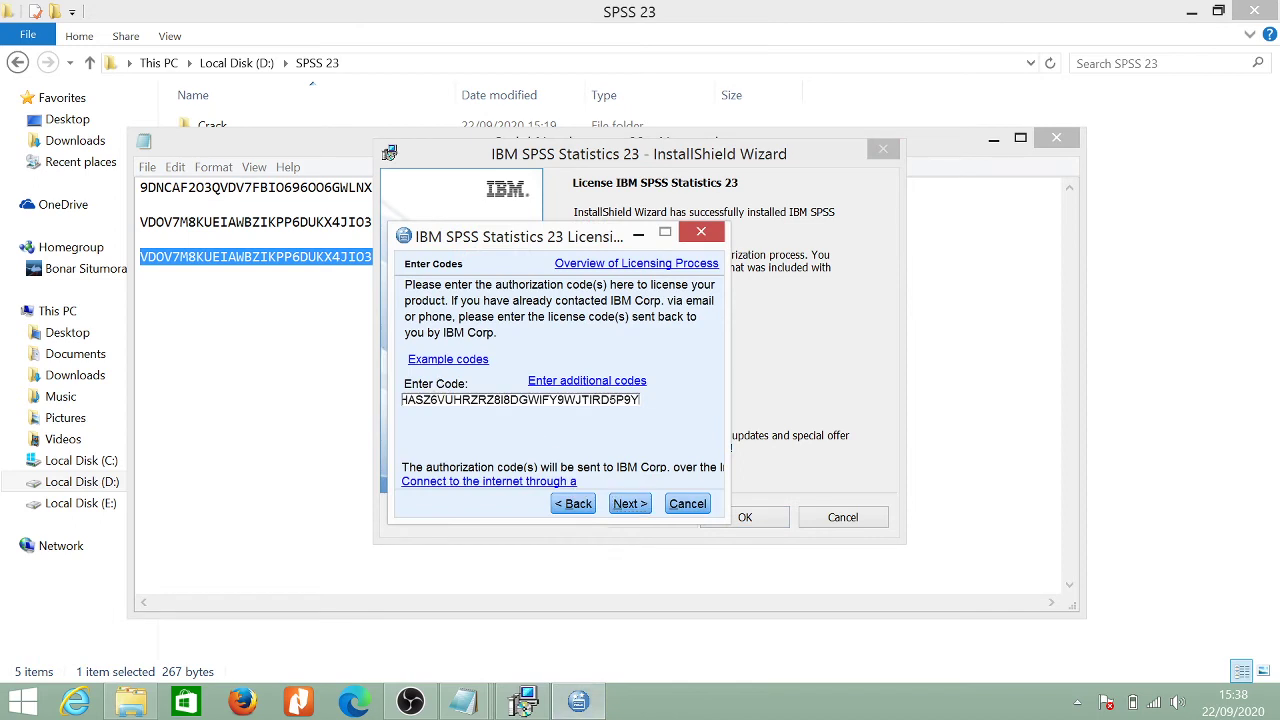
Submit the authorization code, finish the licensing wizard and return to the installer.
click(629, 504)
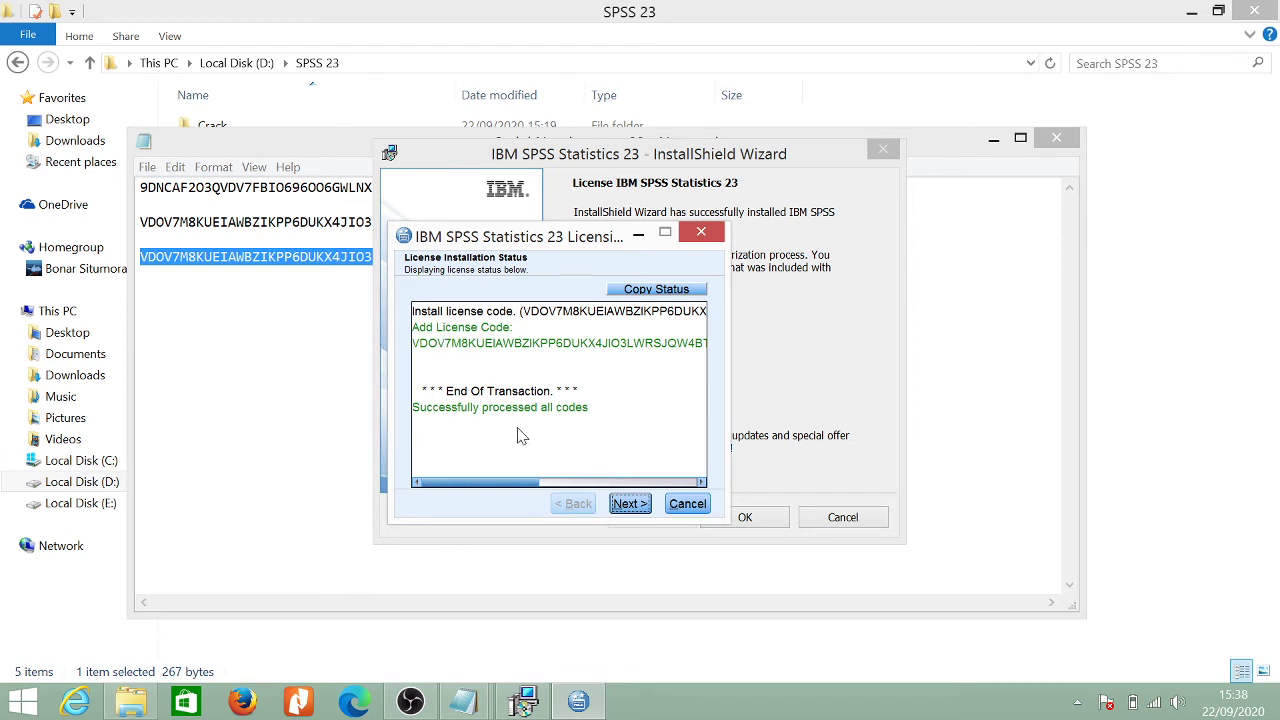
click(629, 505)
click(631, 504)
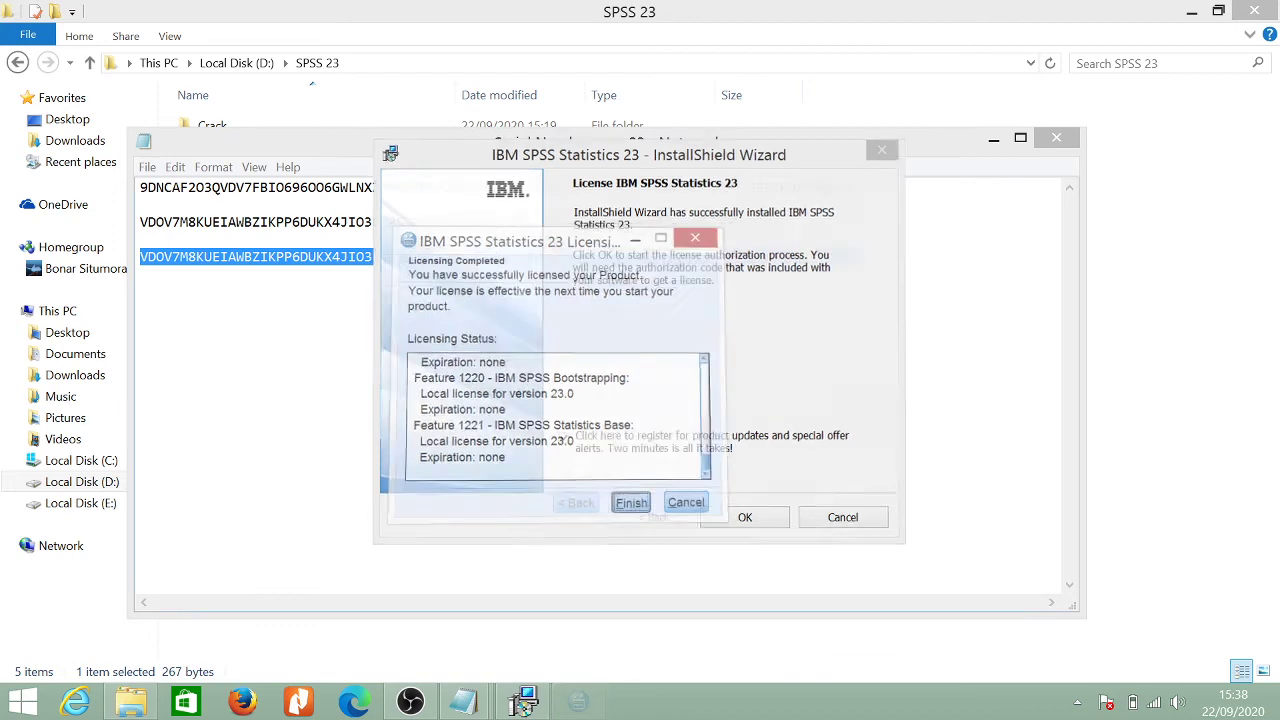
click(522, 702)
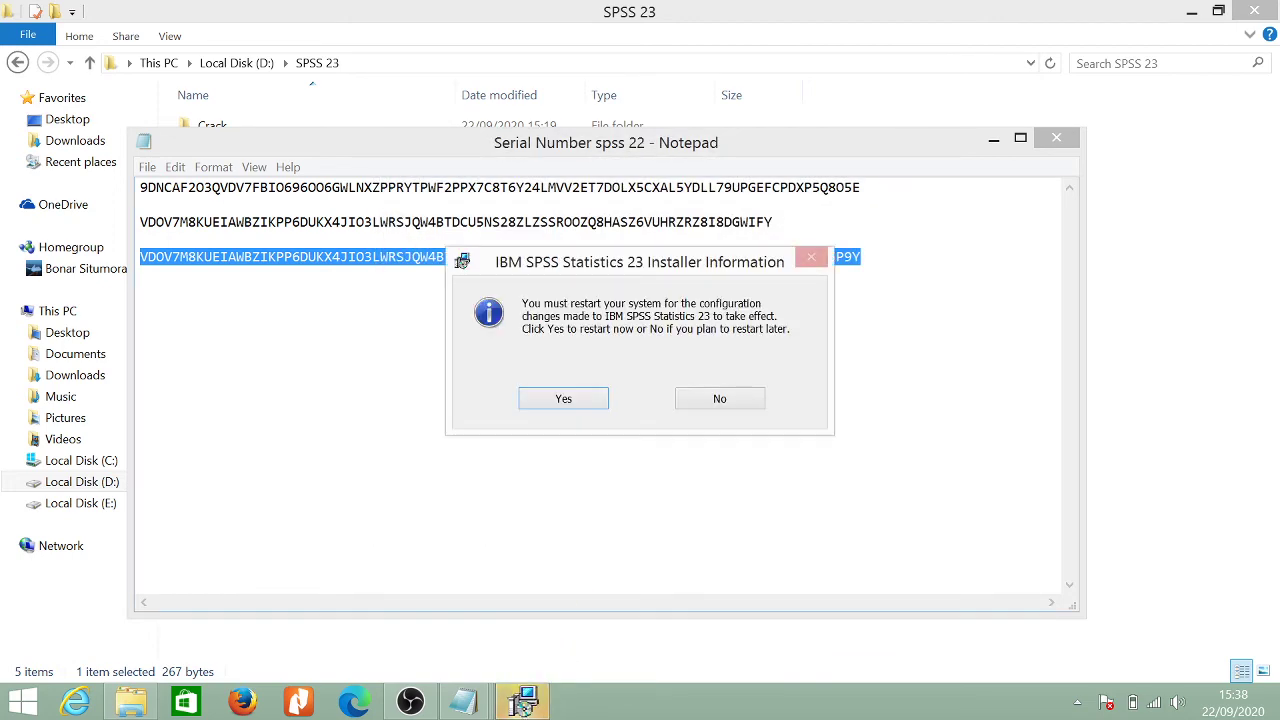
Minimize the serial number file, decline restarting the system now and refresh the SPSS 23 folder.
click(995, 140)
click(995, 140)
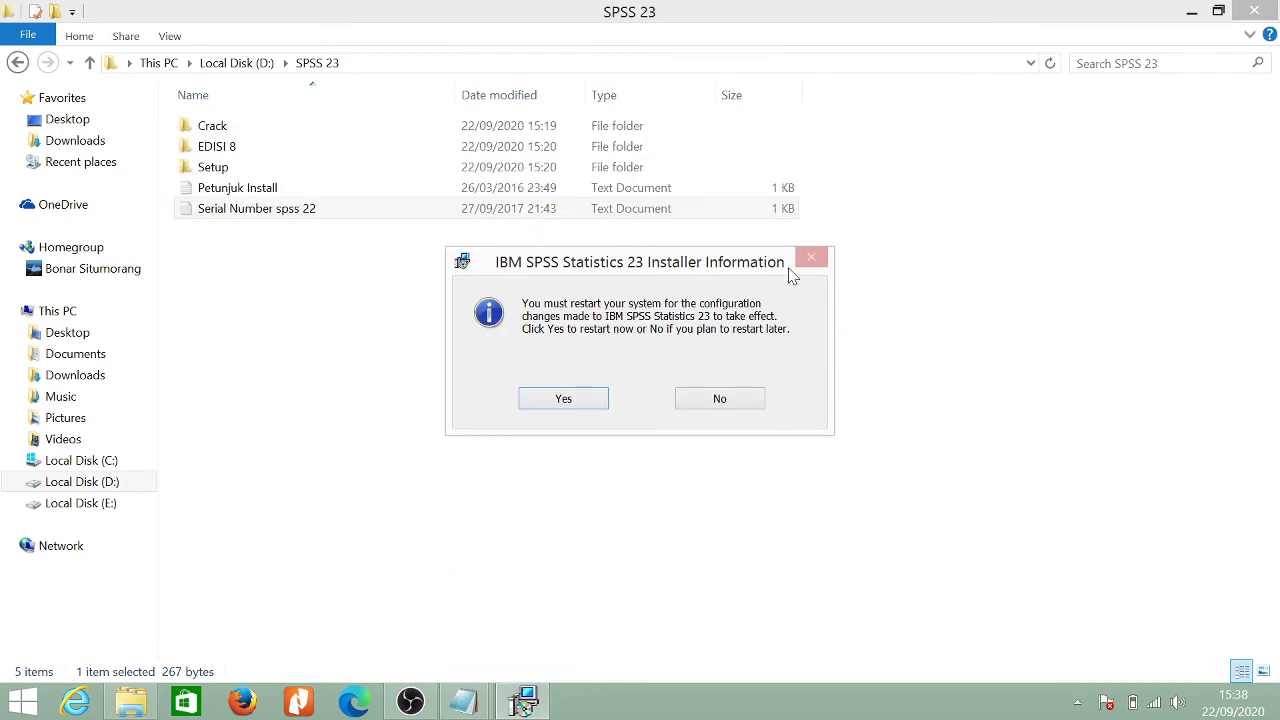
click(723, 403)
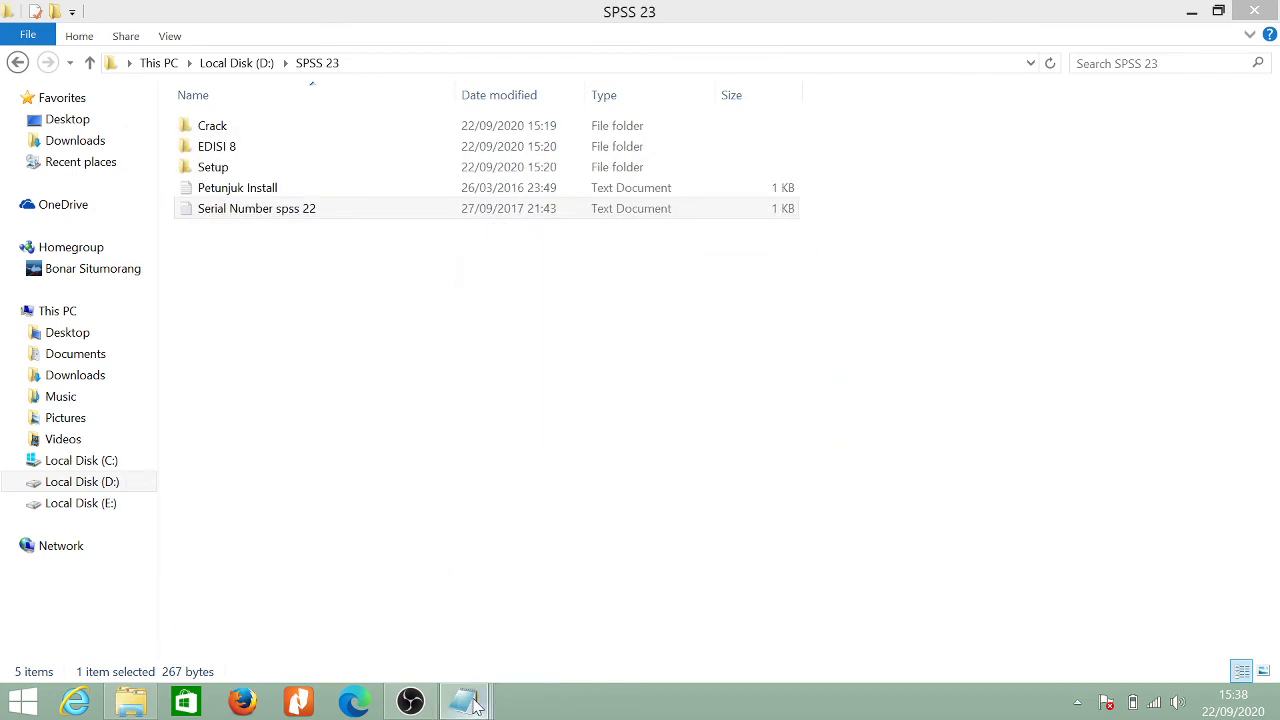
right_click(443, 318)
click(484, 390)
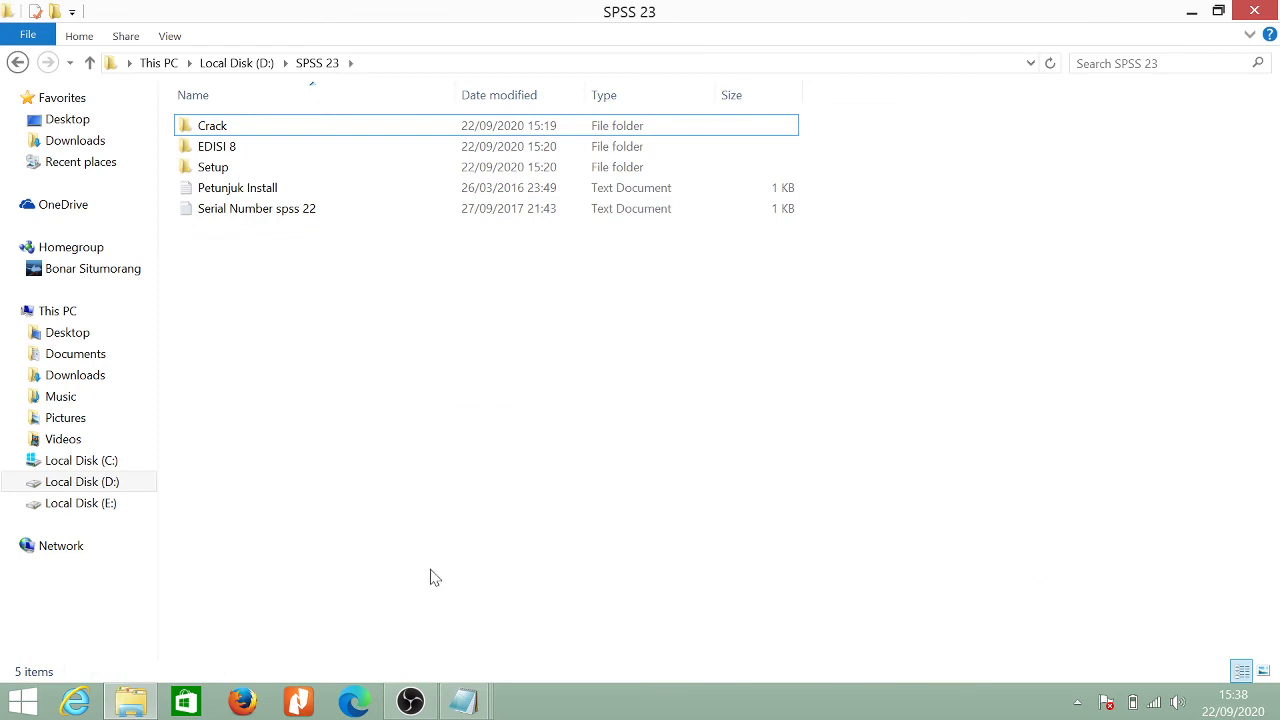
Copy the lservrc file from the Crack folder inside SPSS 23.
double_click(307, 132)
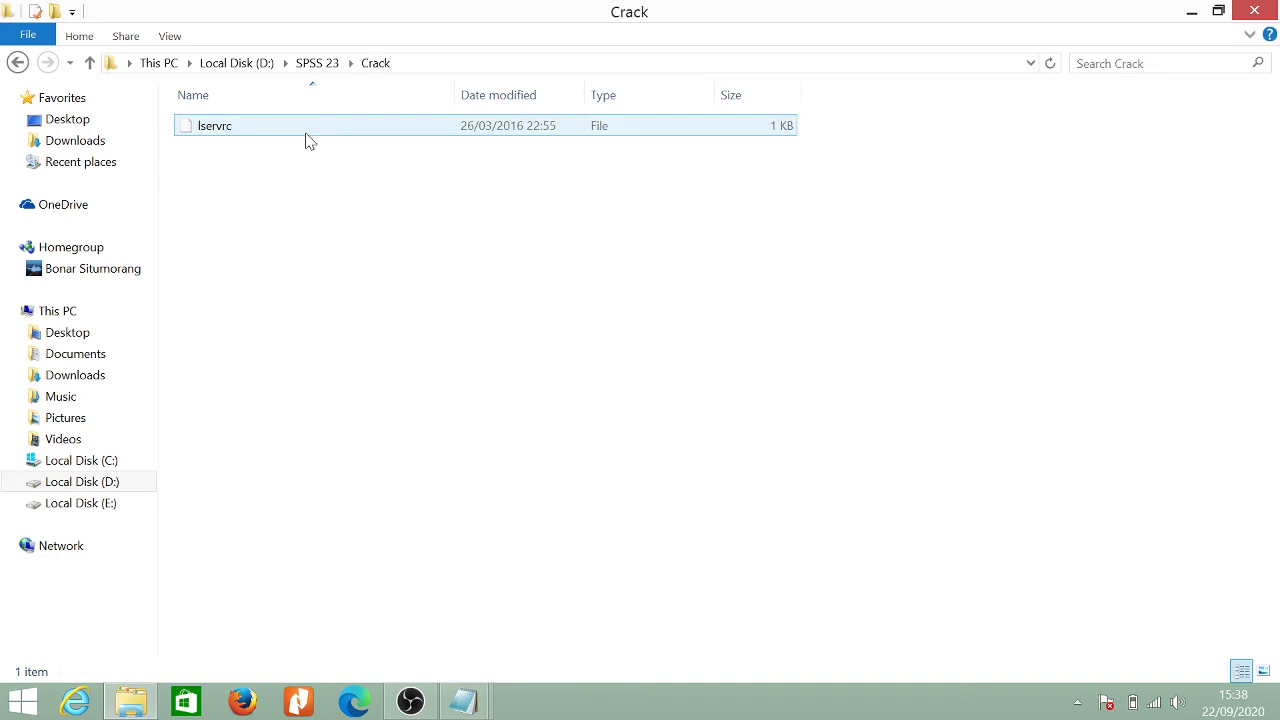
click(17, 62)
double_click(218, 131)
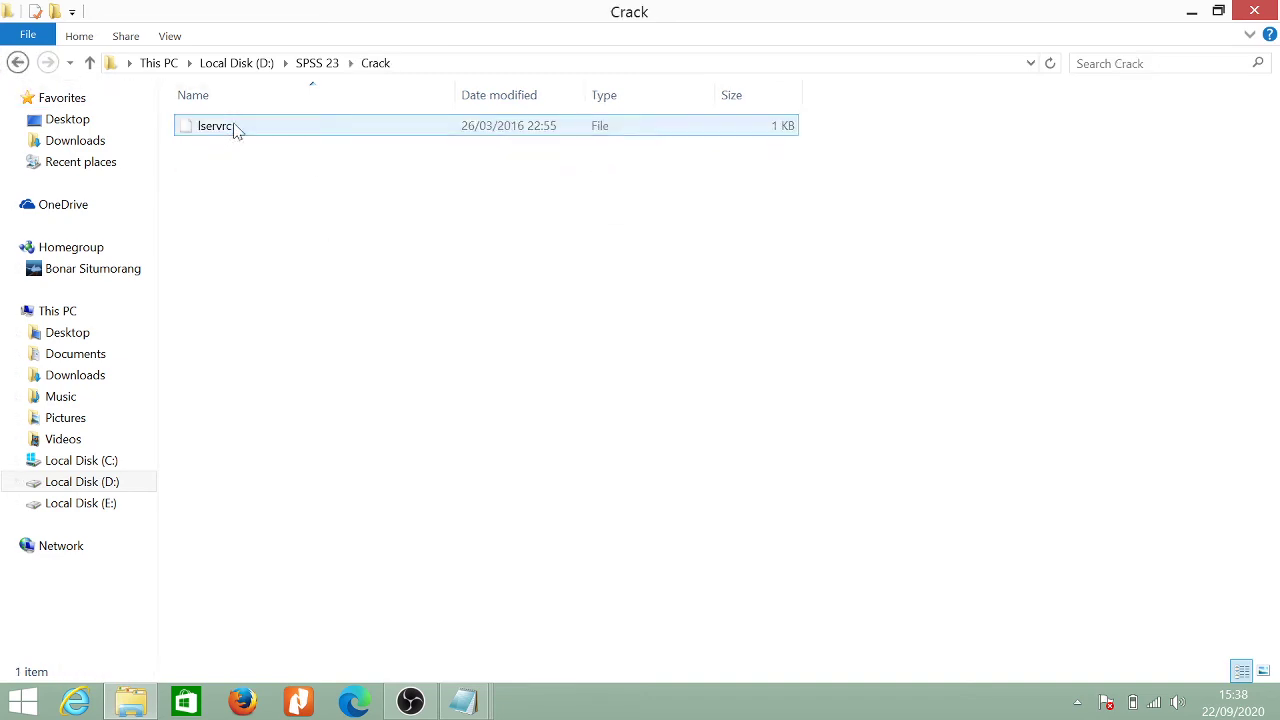
right_click(246, 136)
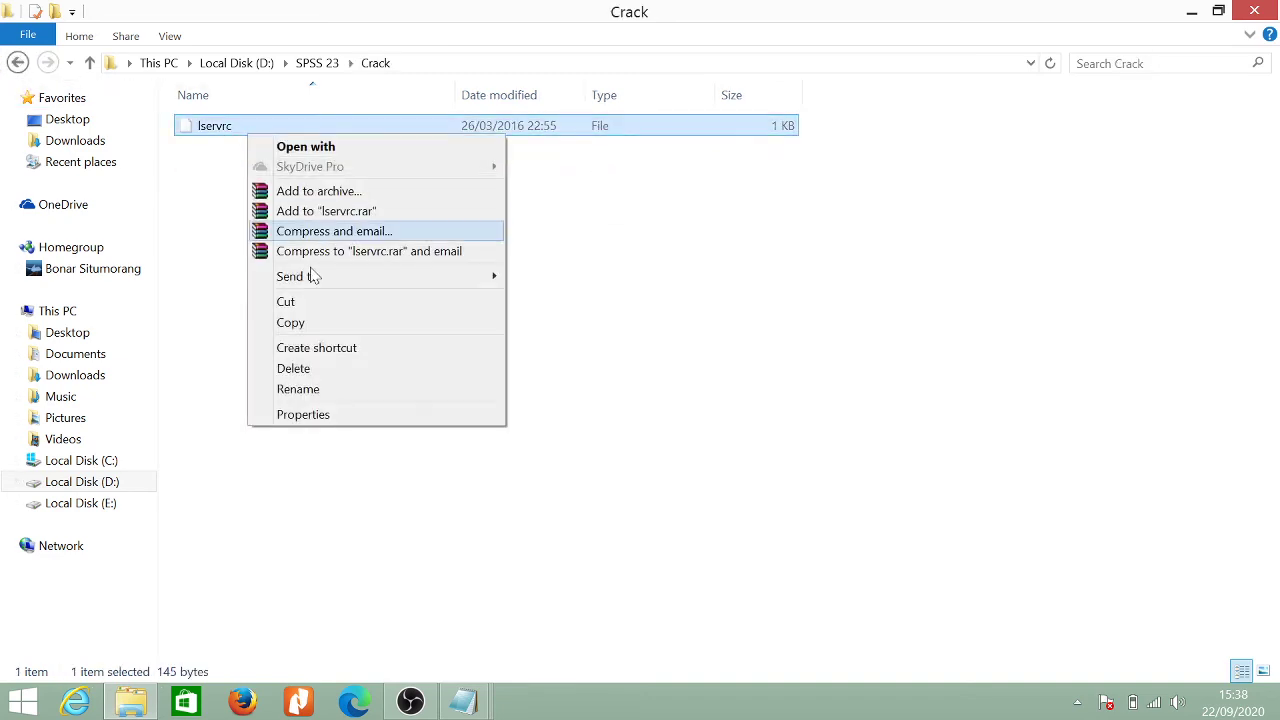
click(330, 324)
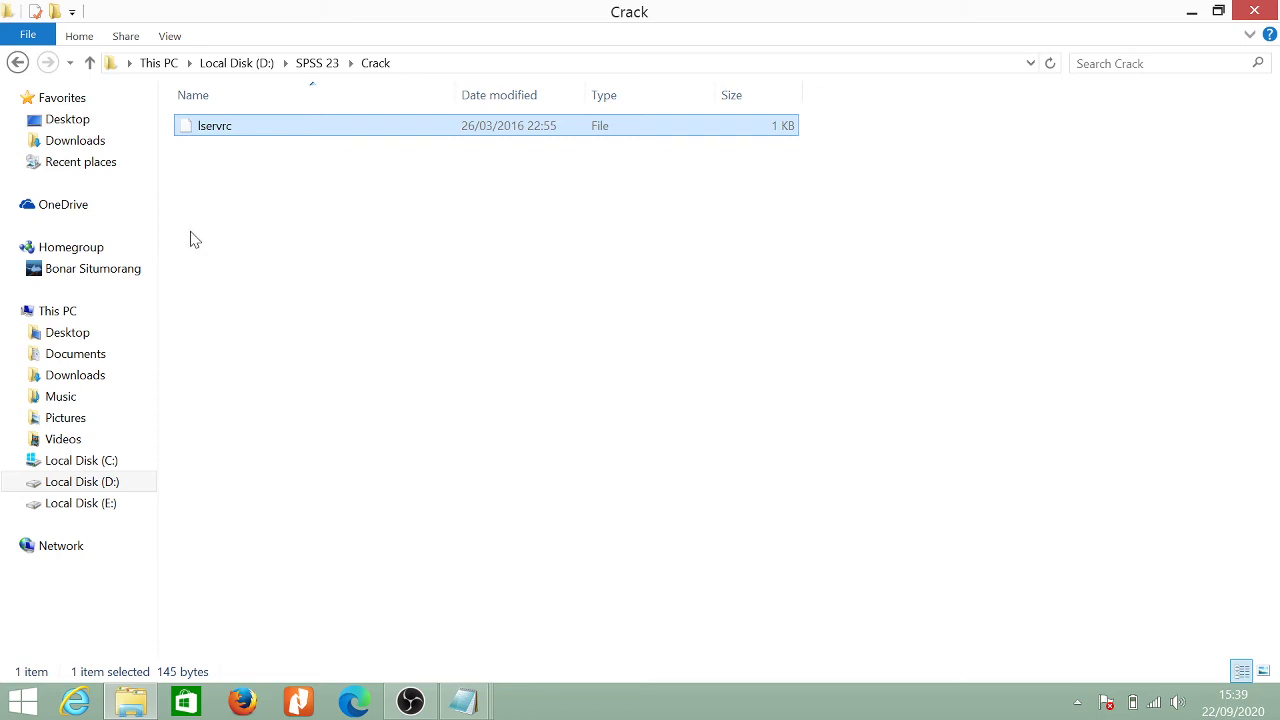
Open the installation folder C:\Program Files\IBM\SPSS\Statistics\23.
click(97, 318)
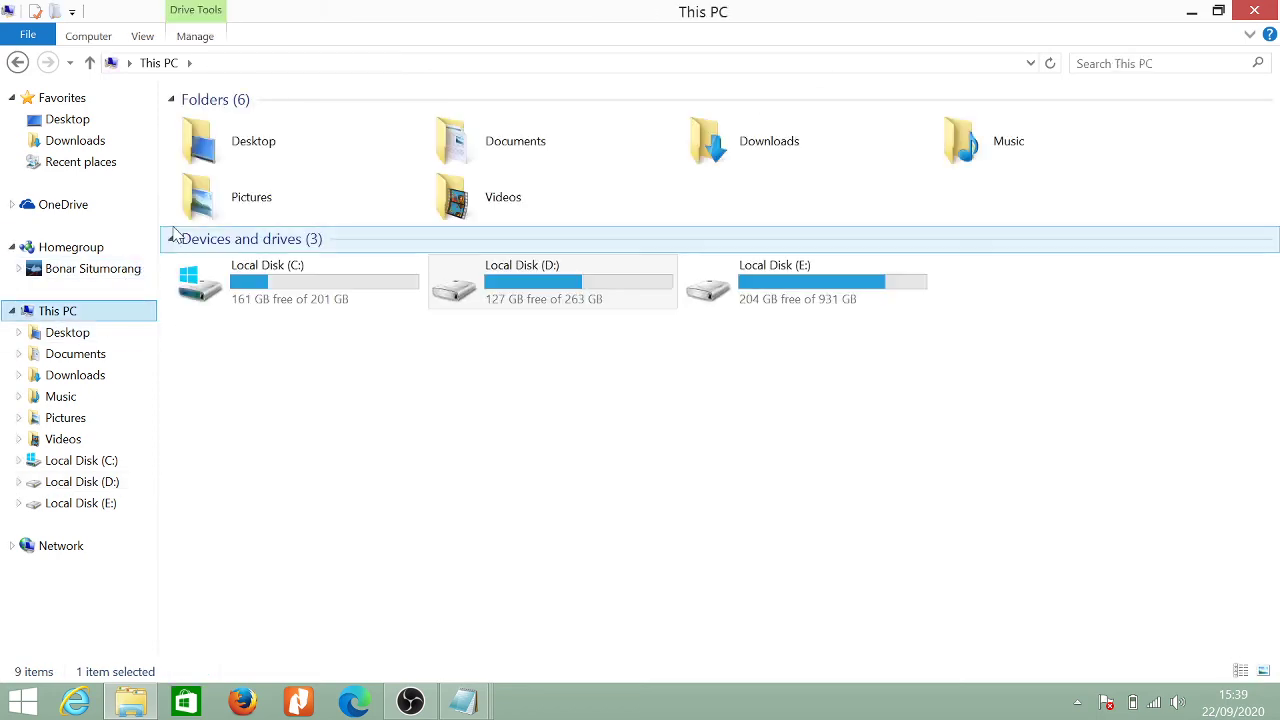
click(272, 290)
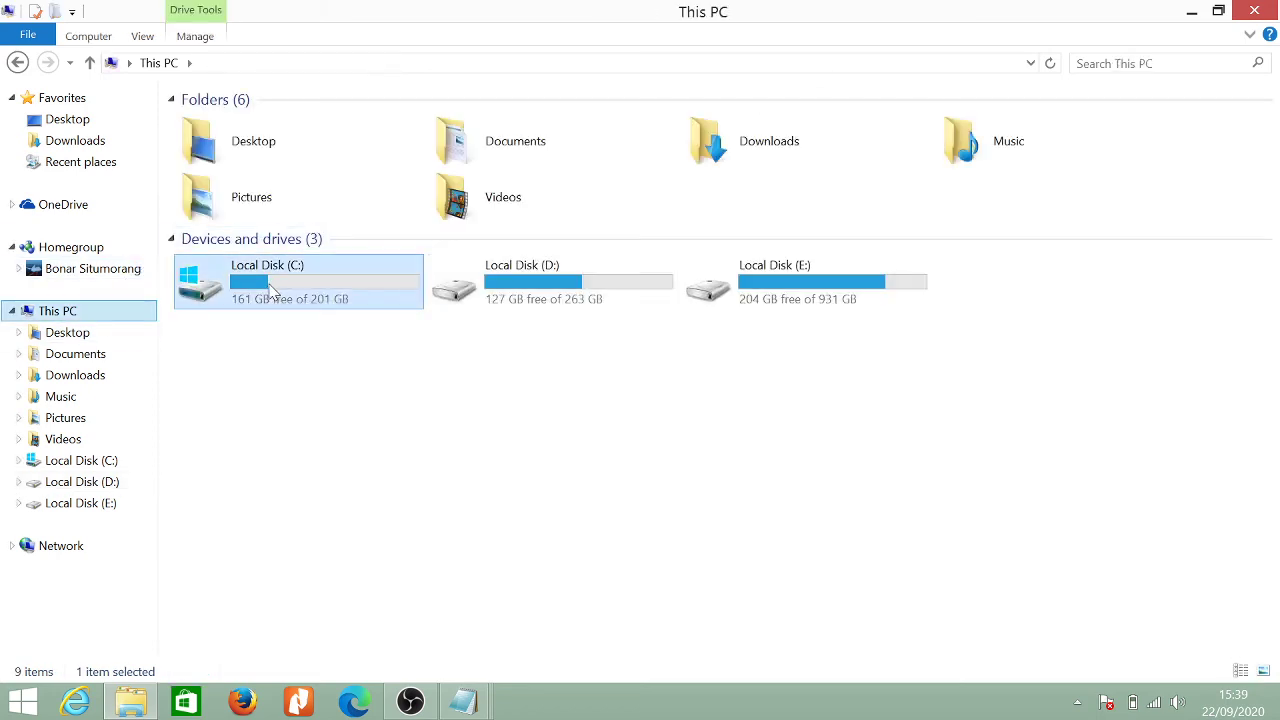
double_click(272, 290)
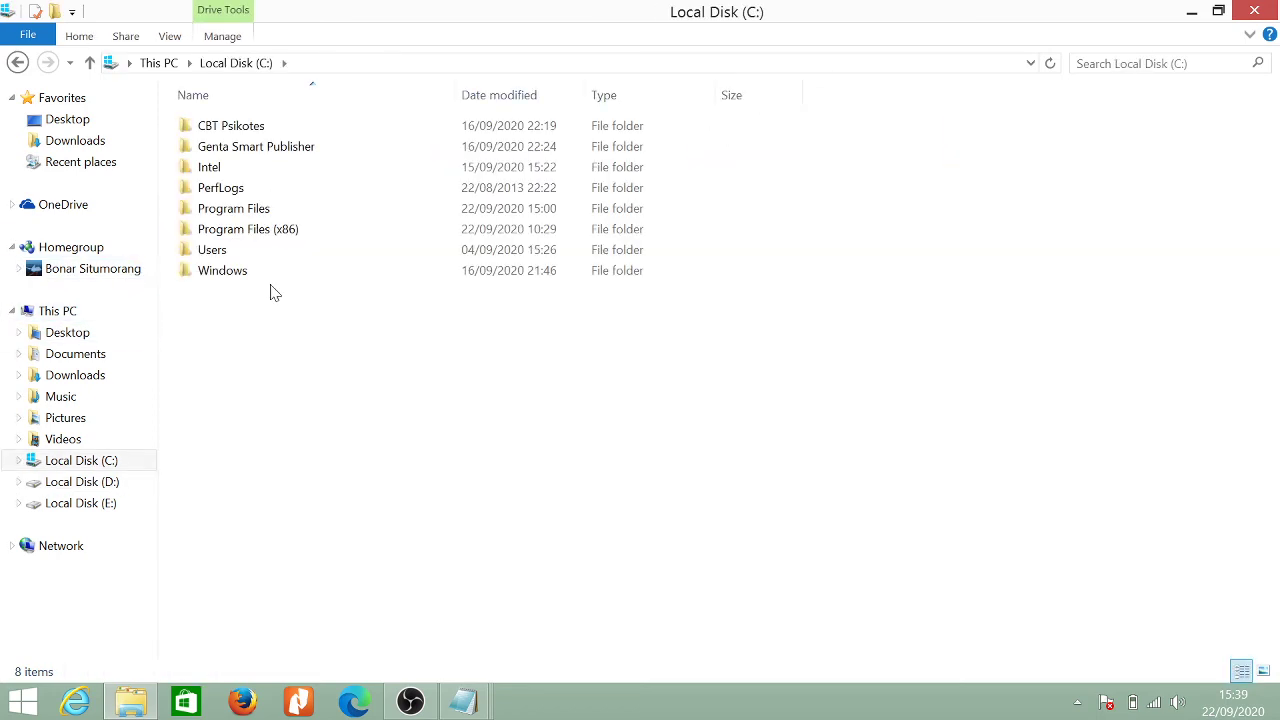
double_click(265, 210)
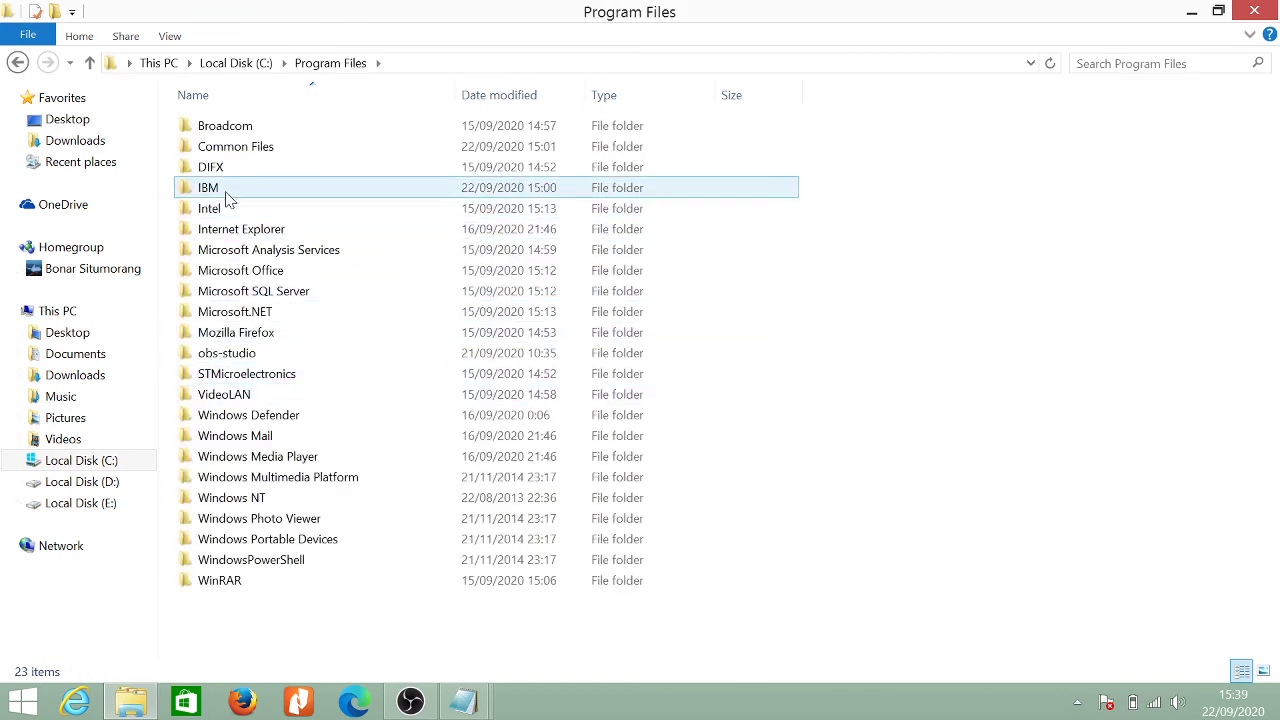
double_click(228, 195)
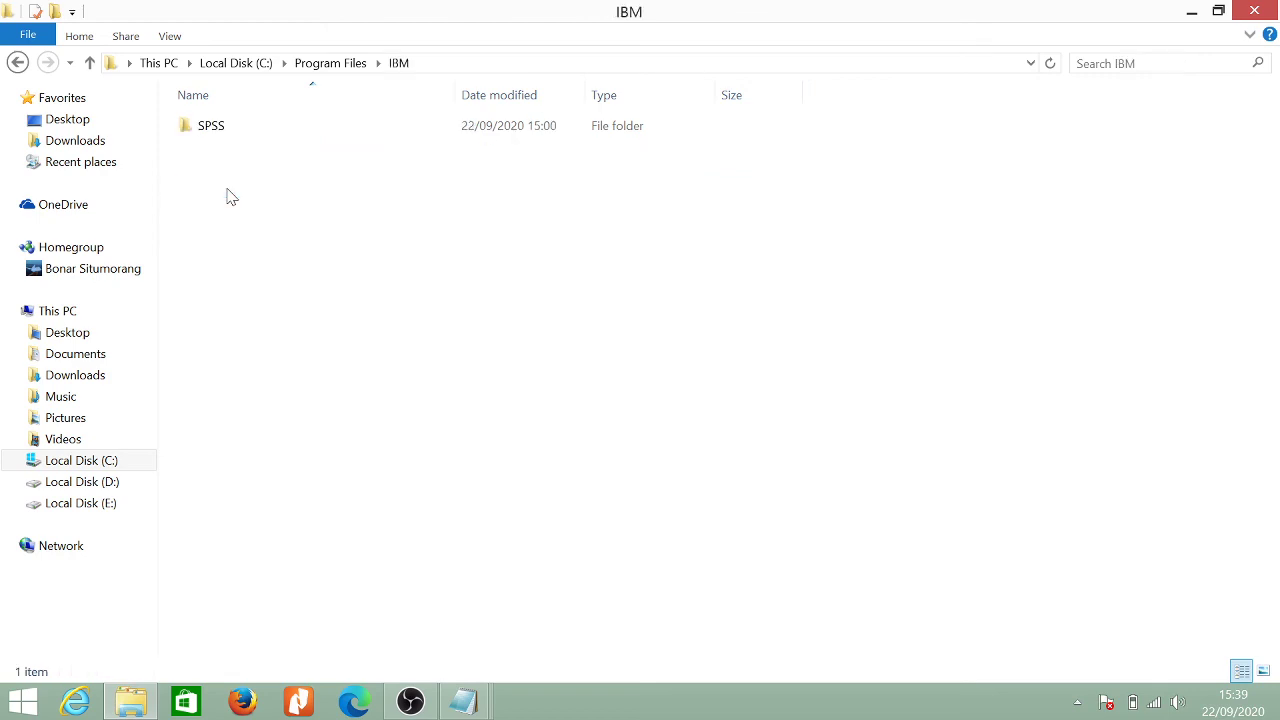
double_click(233, 135)
double_click(233, 135)
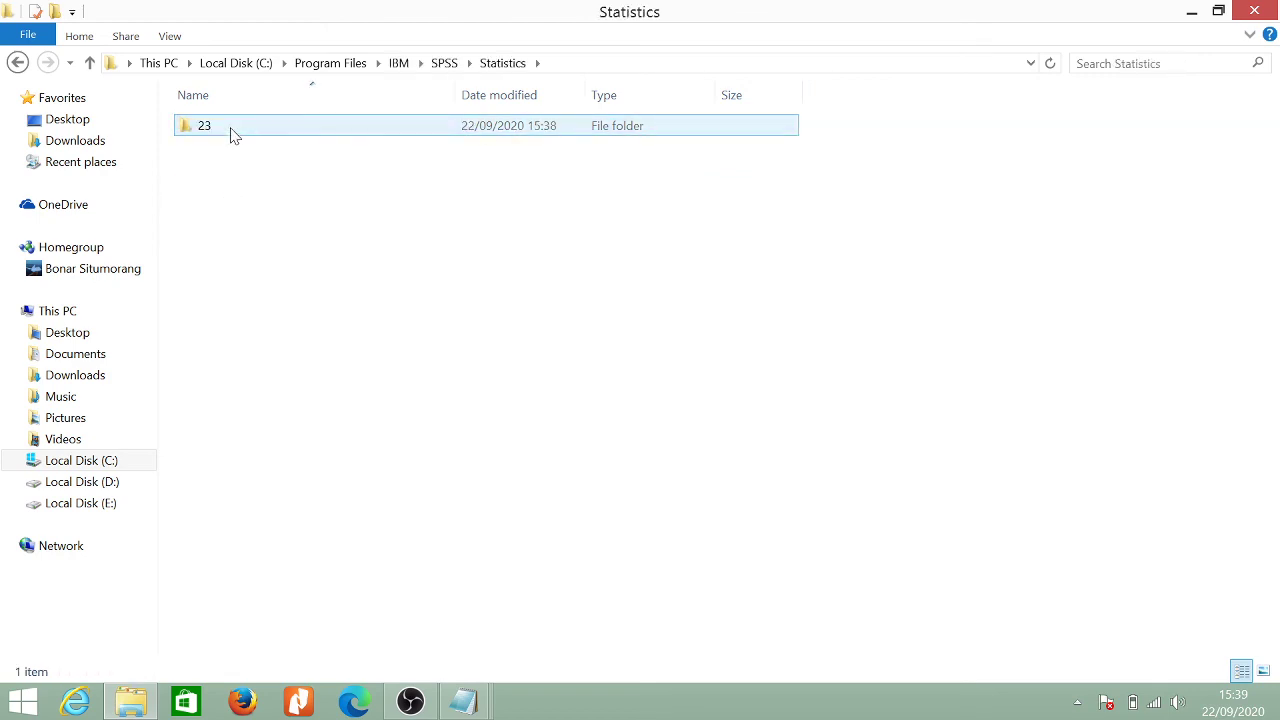
double_click(233, 135)
Paste the copied lservrc file into the 23 folder, replacing the existing file and granting administrator permission.
scroll(394, 466, down, 20)
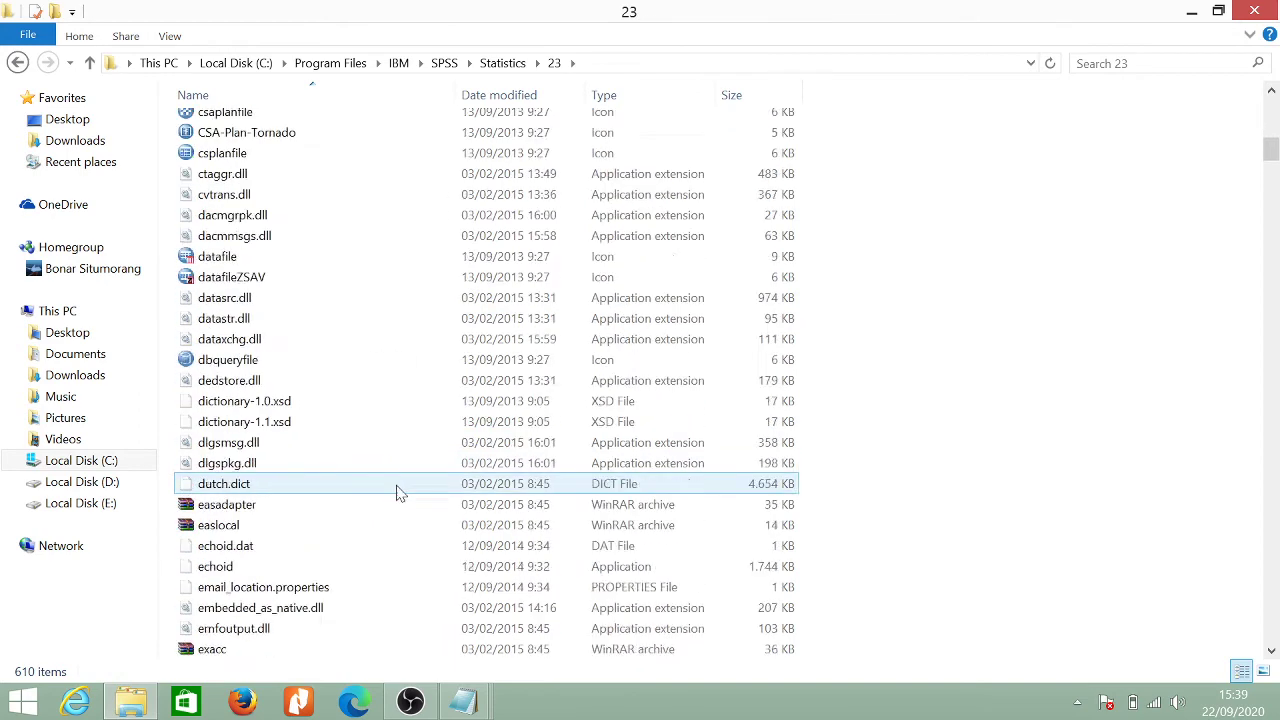
key(ctrl+v)
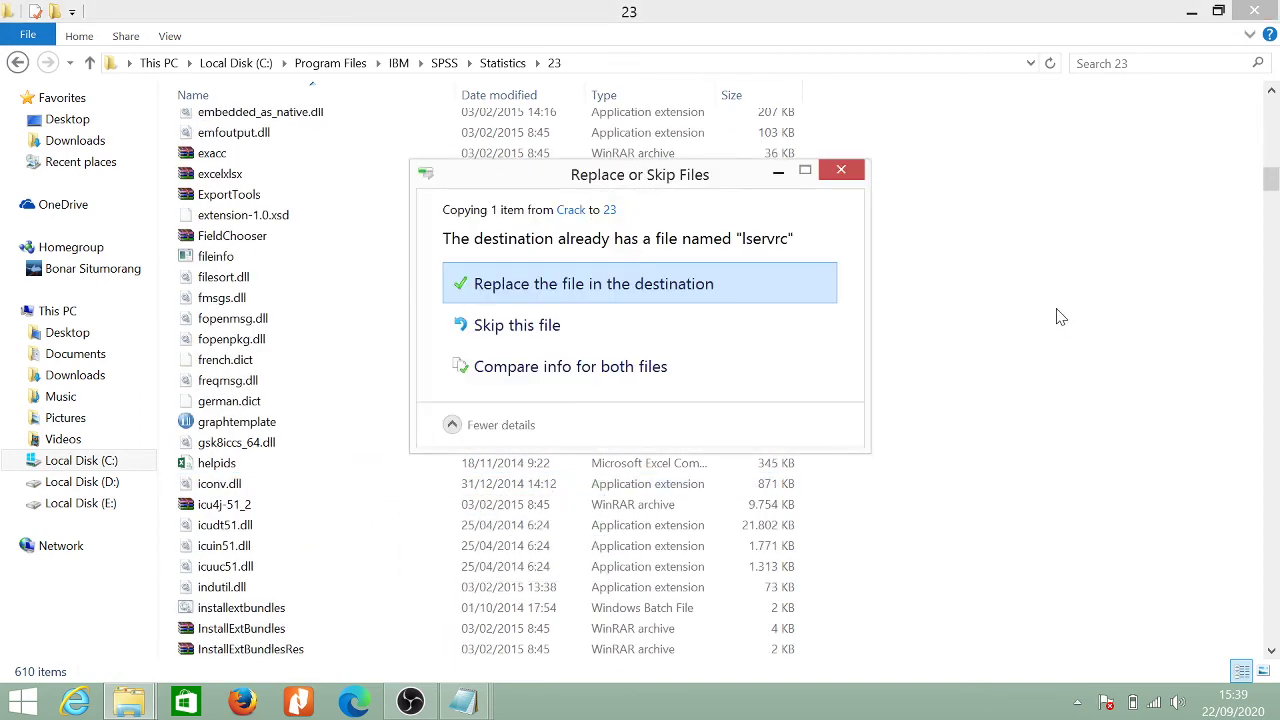
click(566, 286)
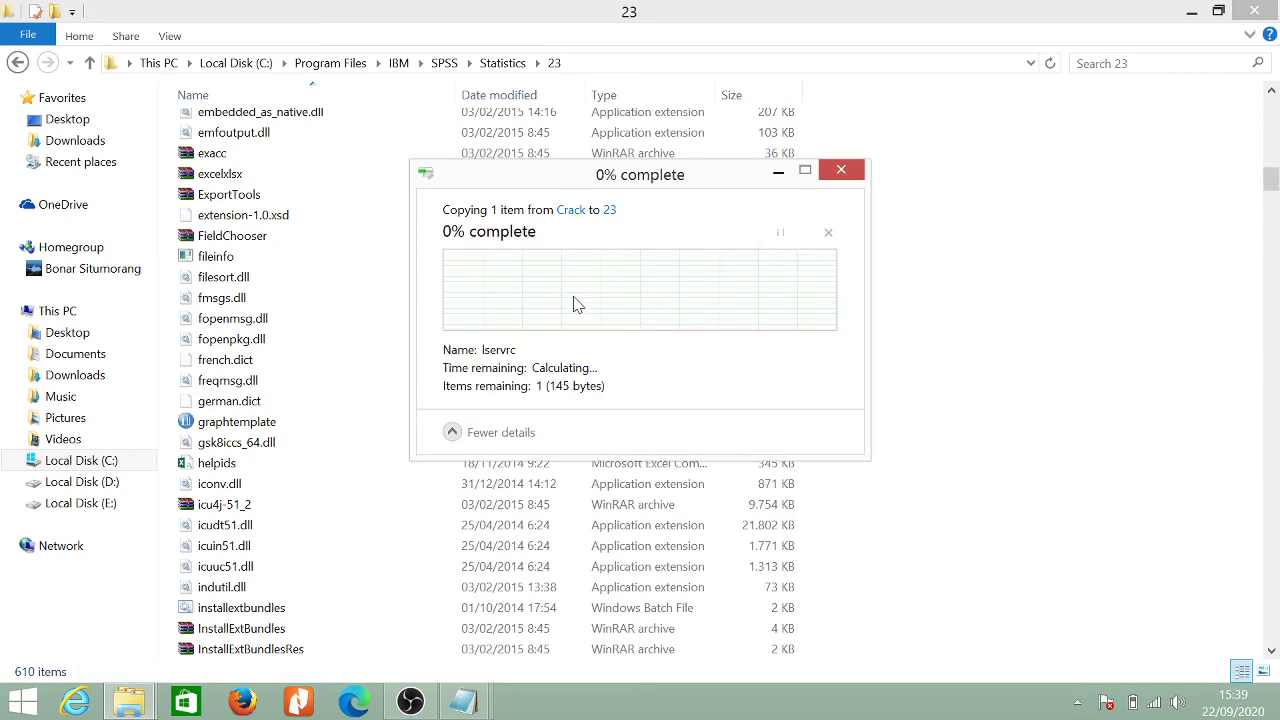
click(585, 292)
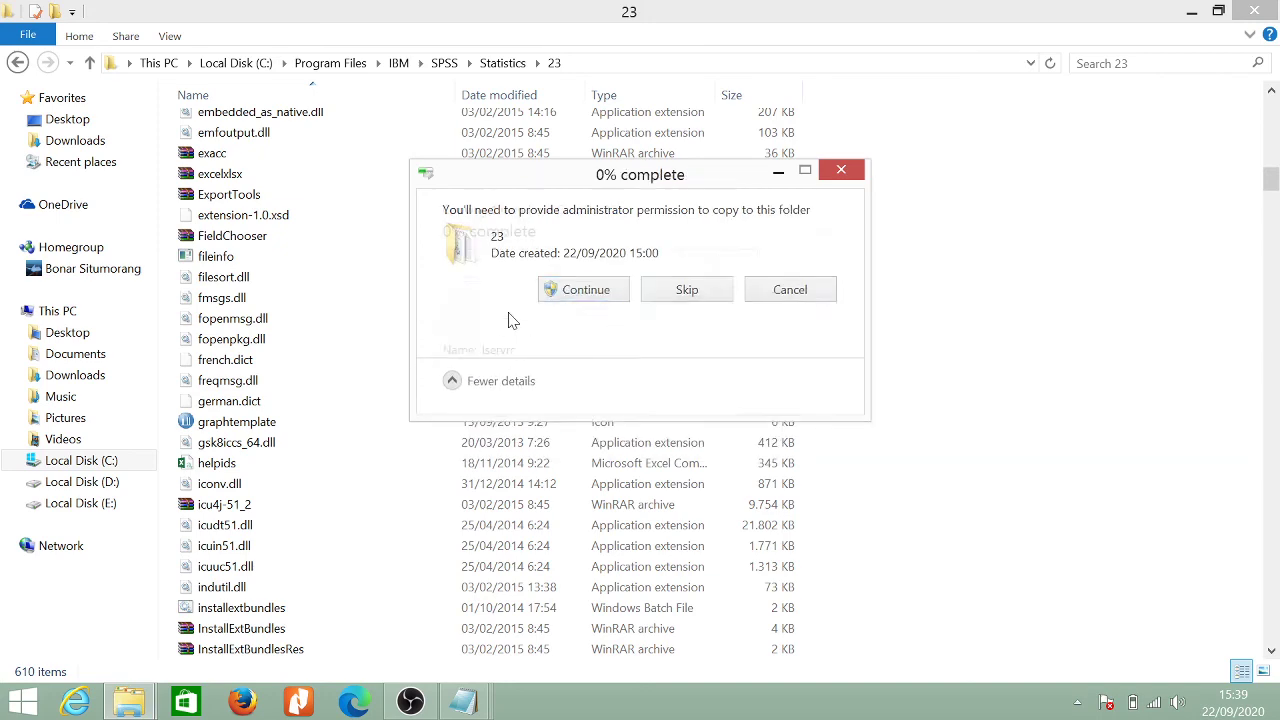
click(970, 283)
click(1193, 13)
right_click(637, 283)
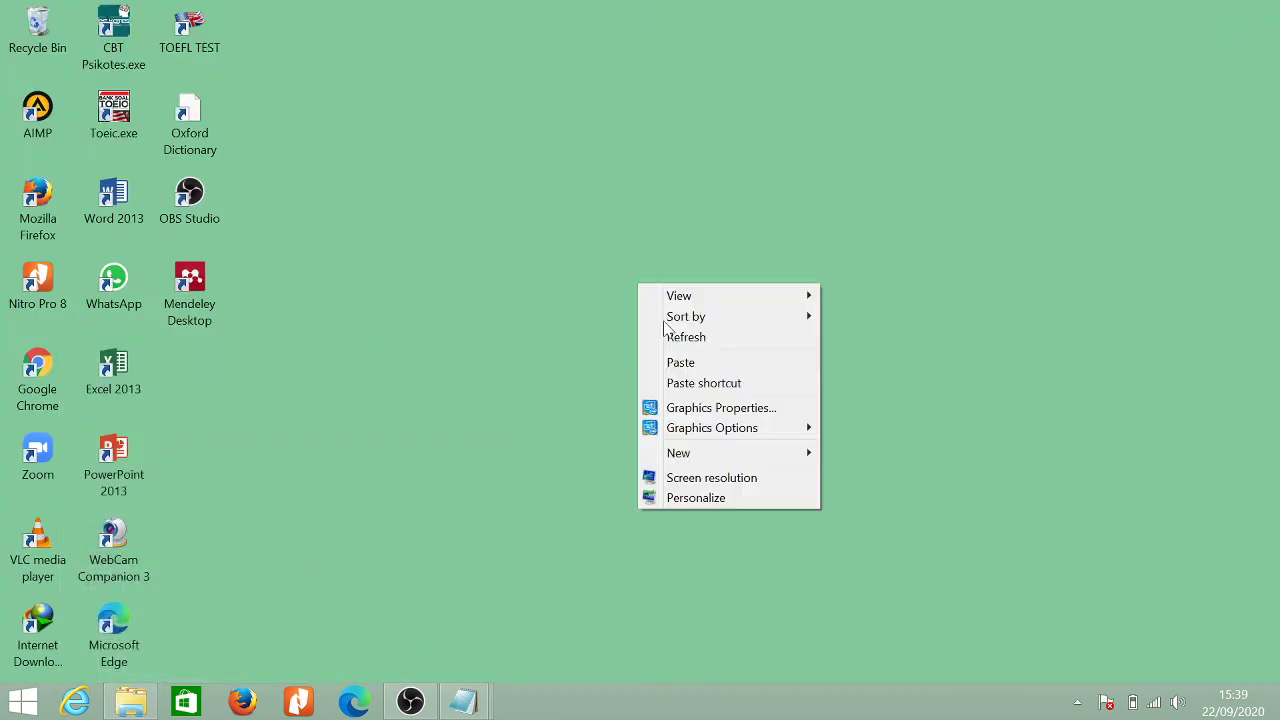
click(705, 338)
click(130, 700)
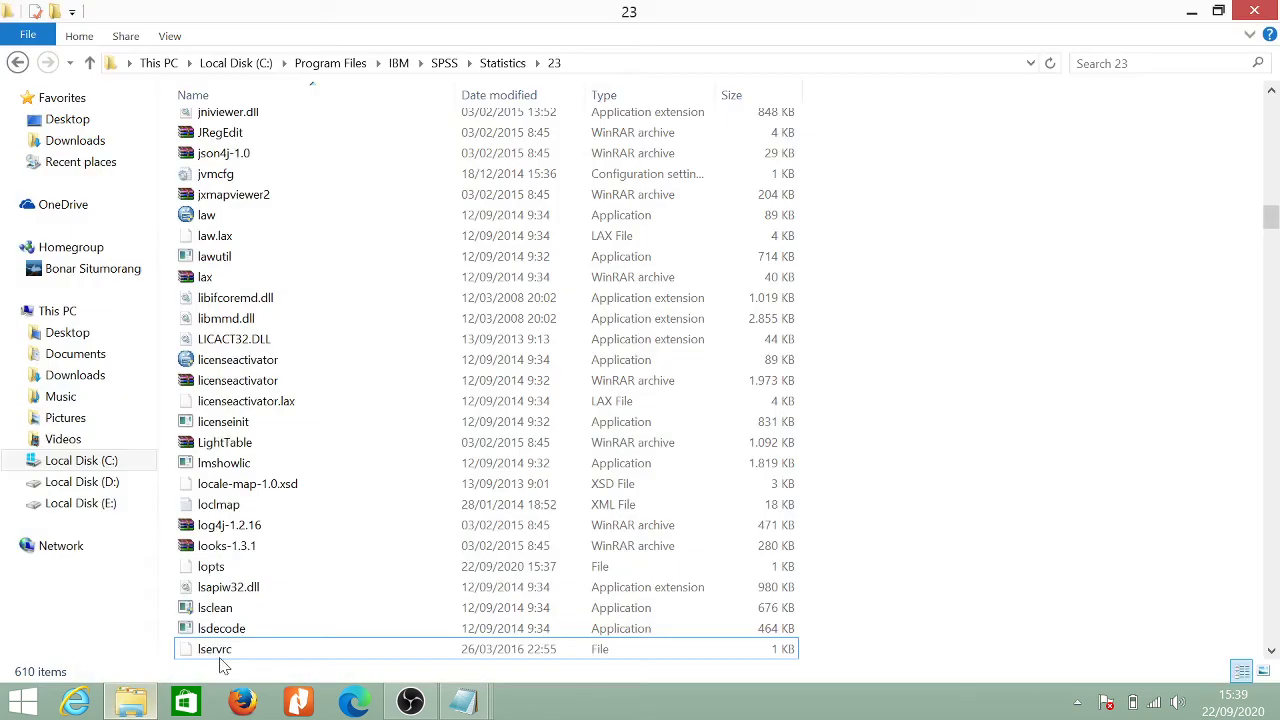
key(super+d)
Search the Start screen for spss and launch IBM SPSS Statistics 23.
click(22, 700)
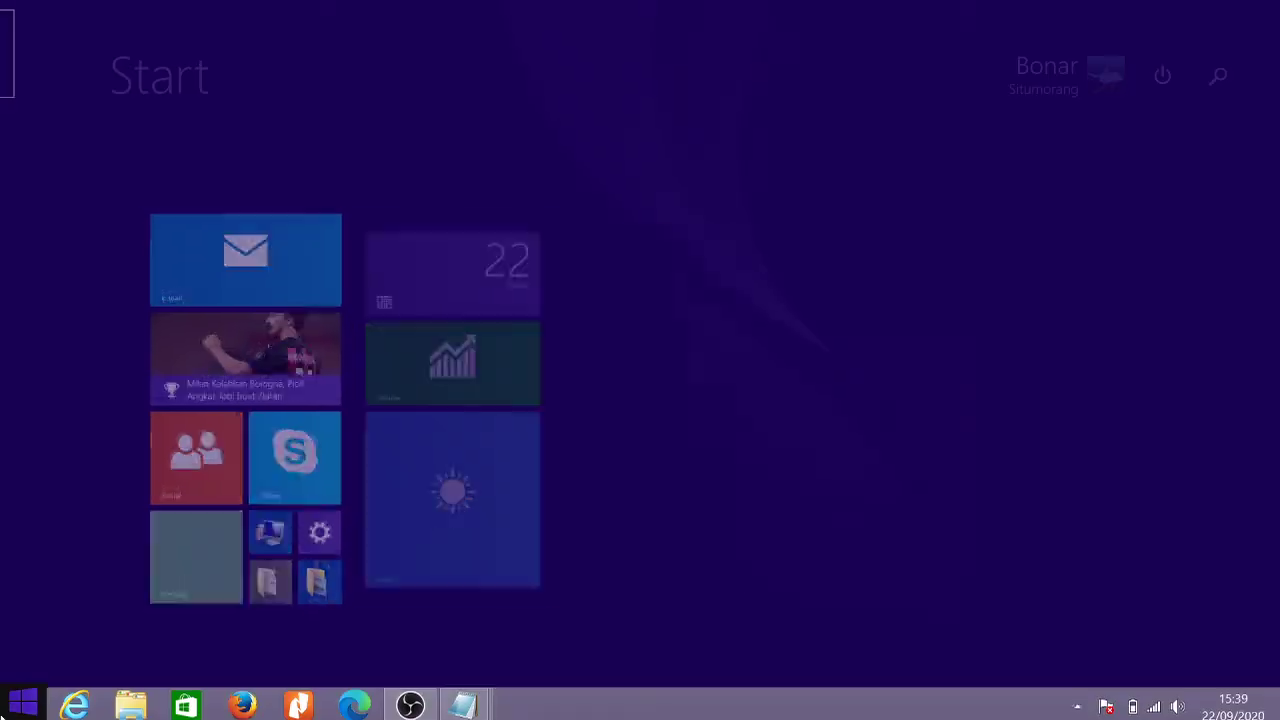
click(1218, 78)
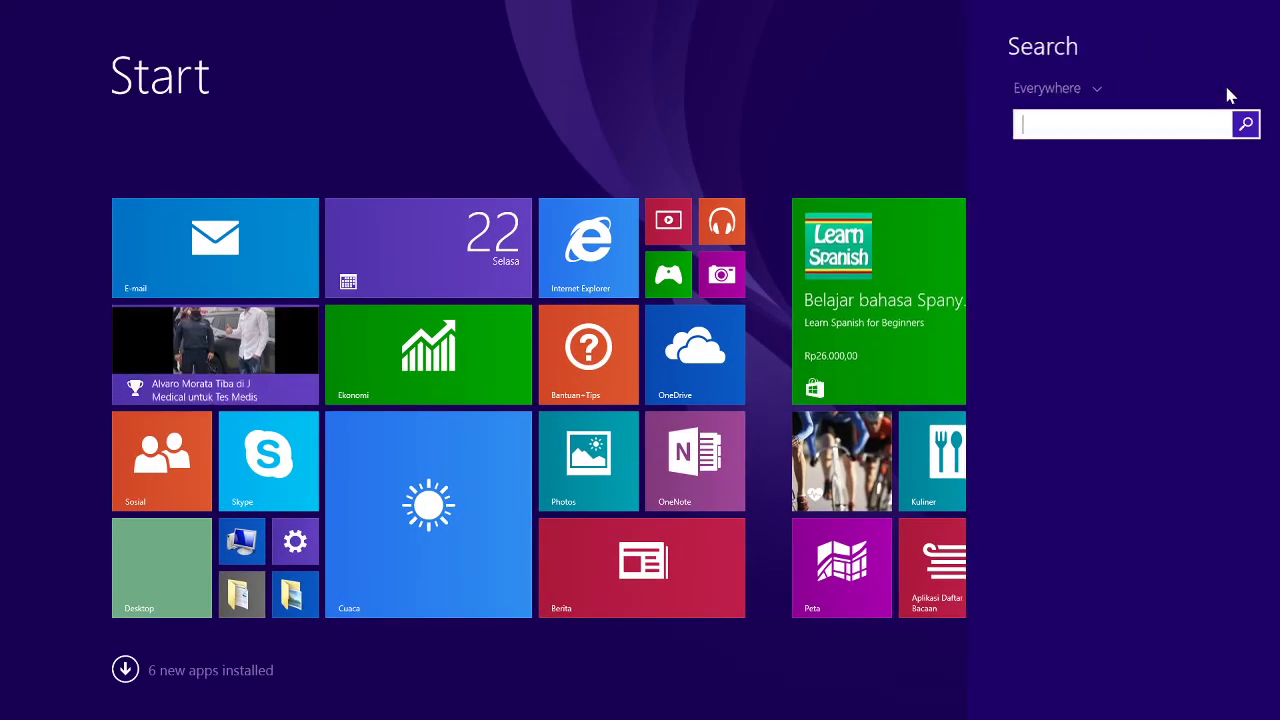
text(spss Statistics 23)
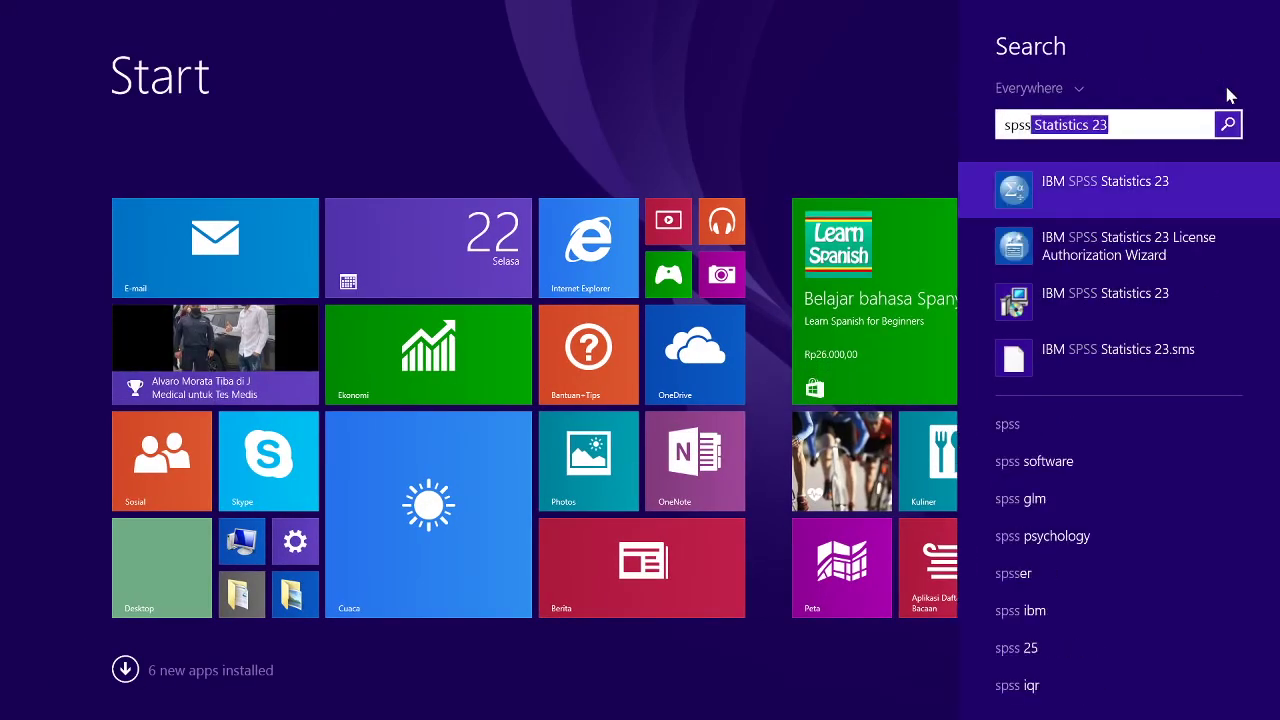
click(1123, 195)
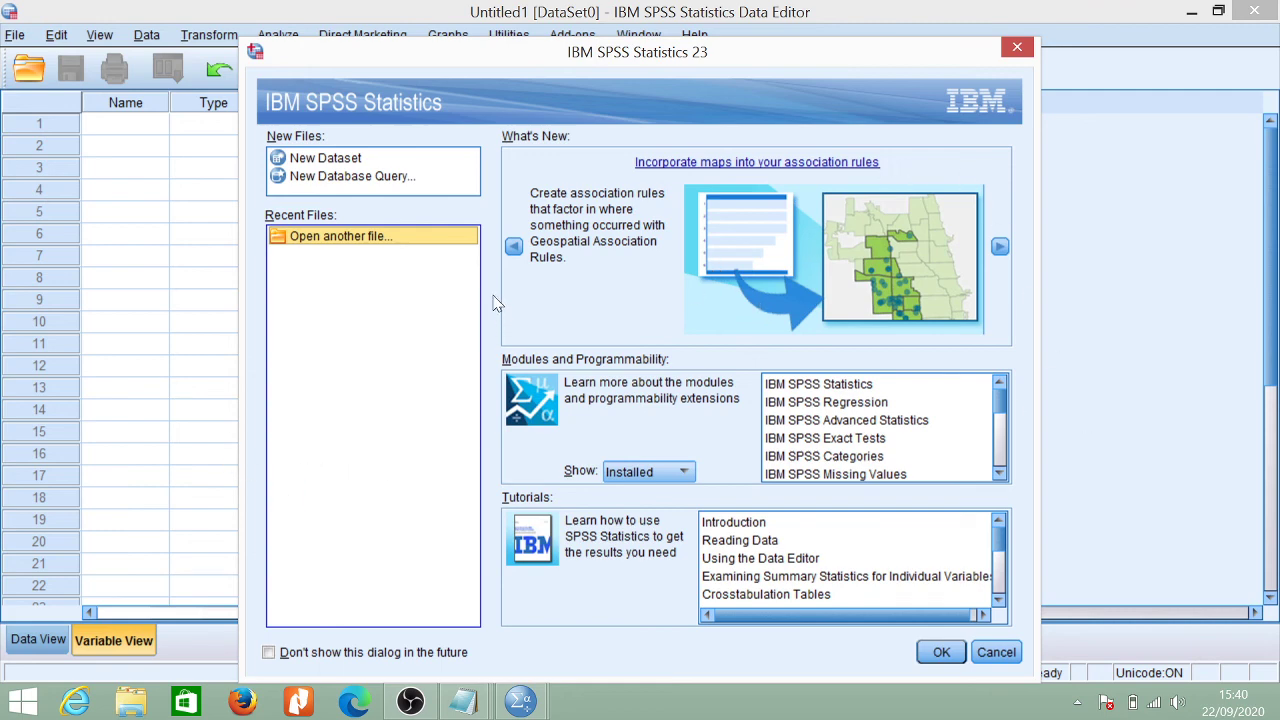
Look through the installed modules list and the preceding What's New entry in the SPSS welcome dialog.
scroll(880, 428, down, 2)
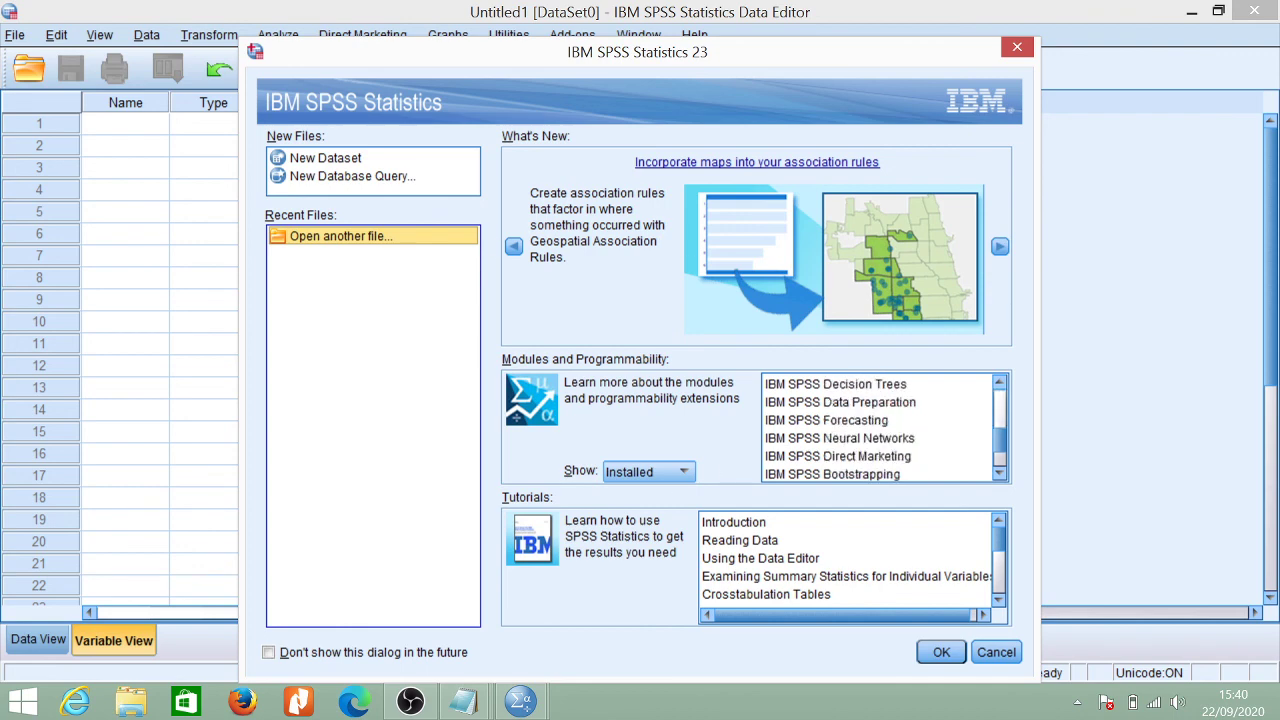
scroll(880, 428, down, 1)
scroll(880, 428, up, 3)
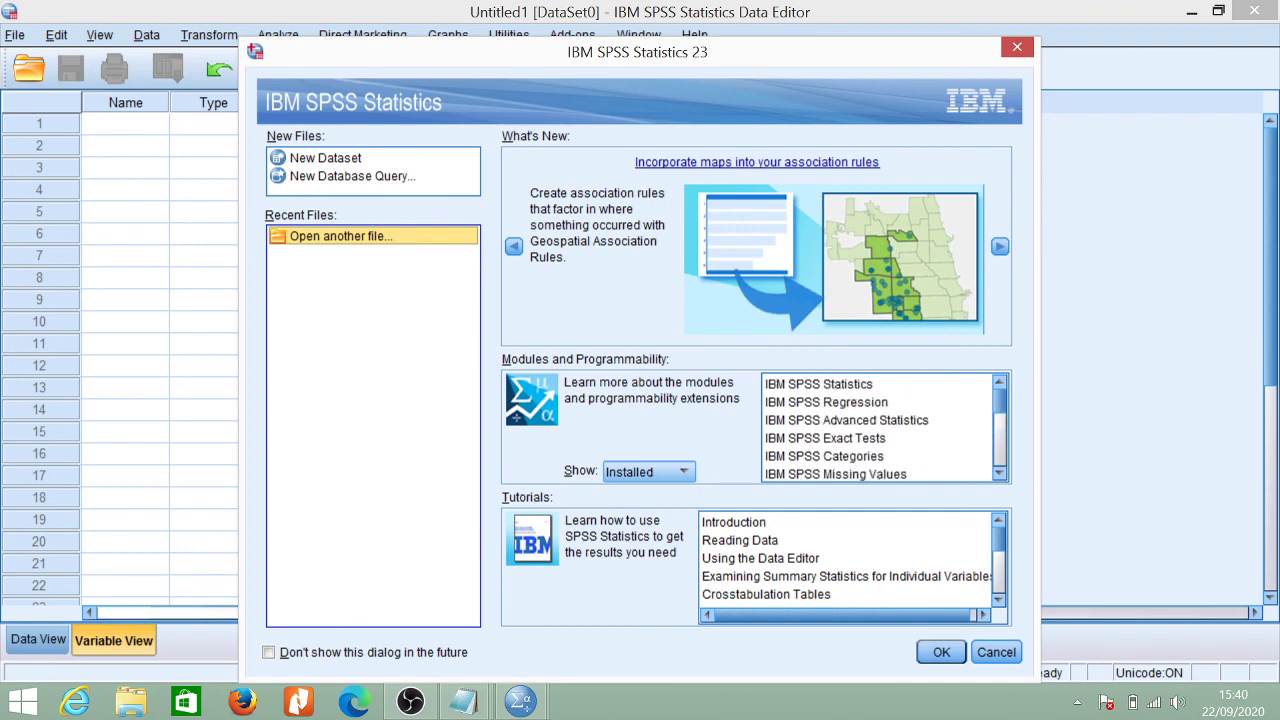
click(514, 247)
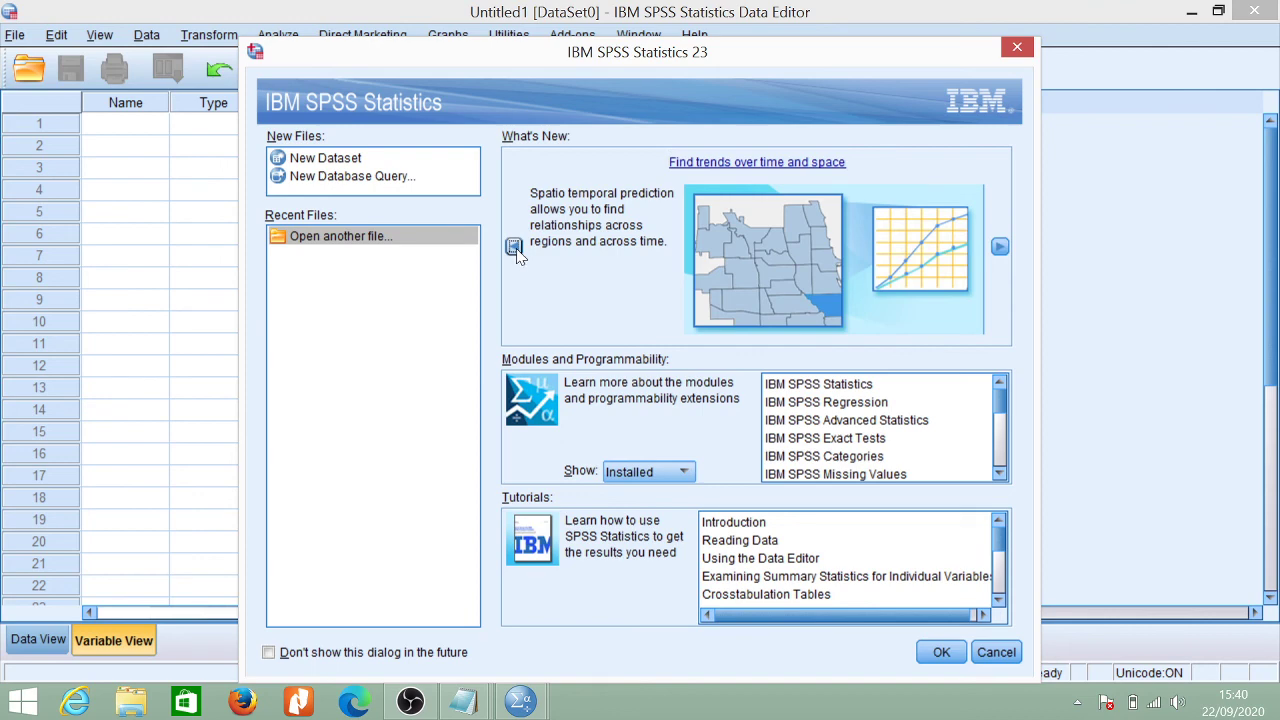
Examine another What's New entry and the full list of installed modules, from IBM SPSS Statistics down to the integration plug-ins.
click(514, 248)
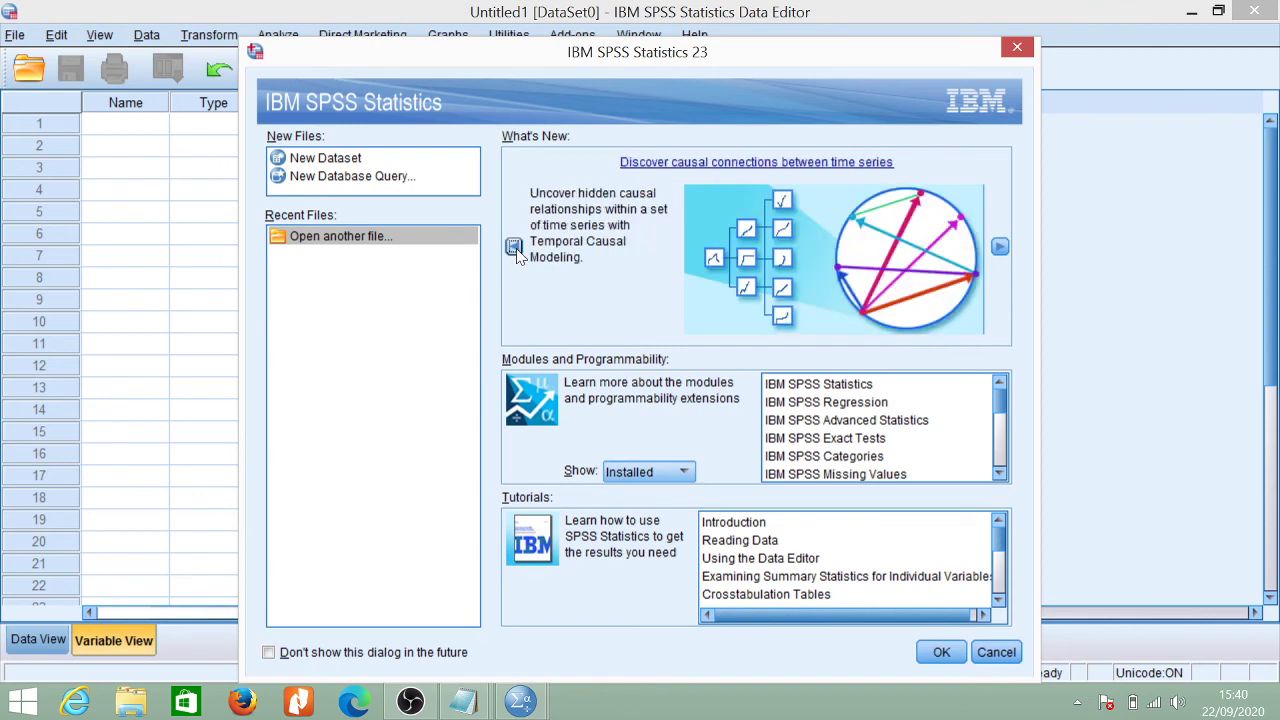
click(845, 384)
scroll(878, 412, down, 2)
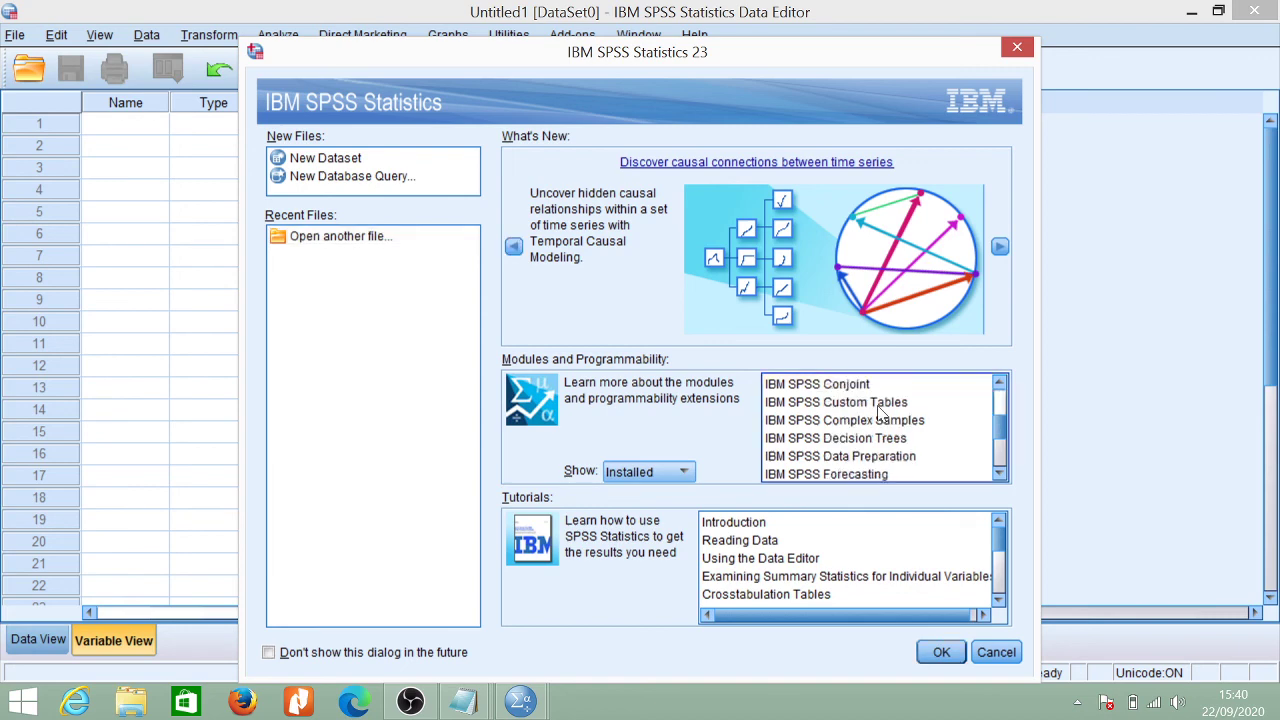
scroll(878, 412, up, 2)
click(866, 404)
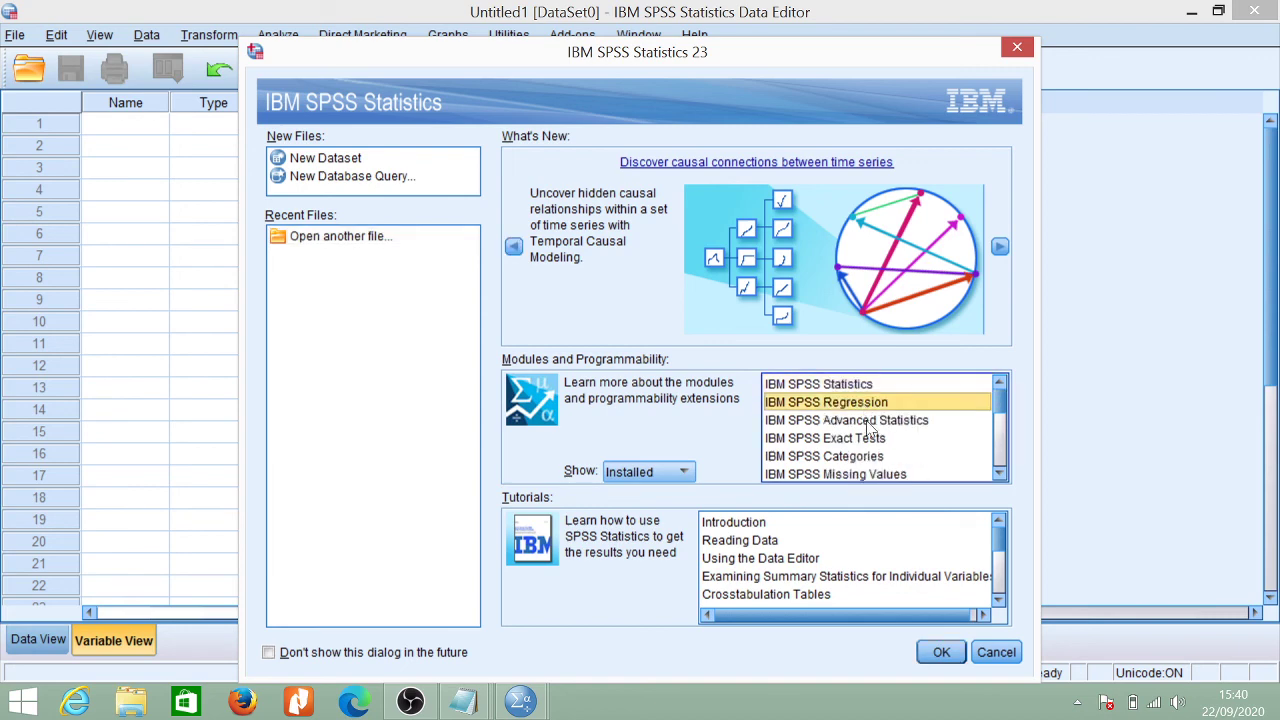
click(868, 421)
click(870, 439)
scroll(880, 458, down, 2)
click(878, 438)
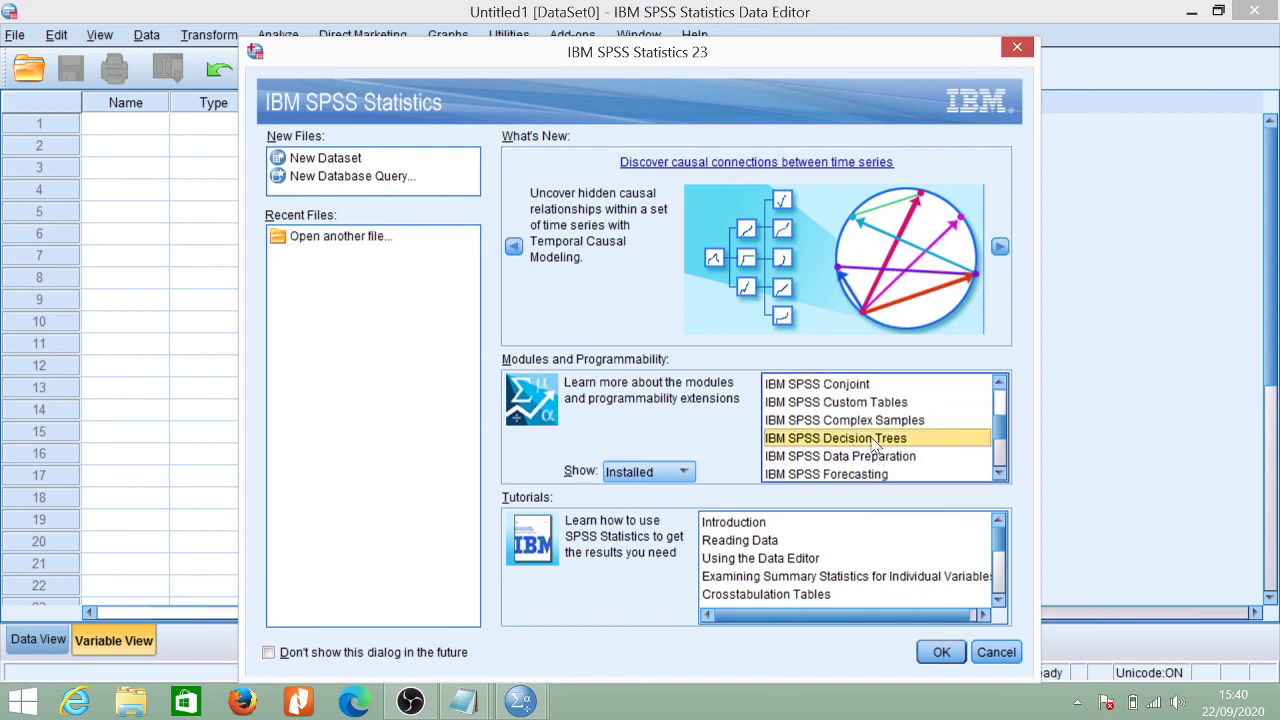
scroll(879, 418, down, 2)
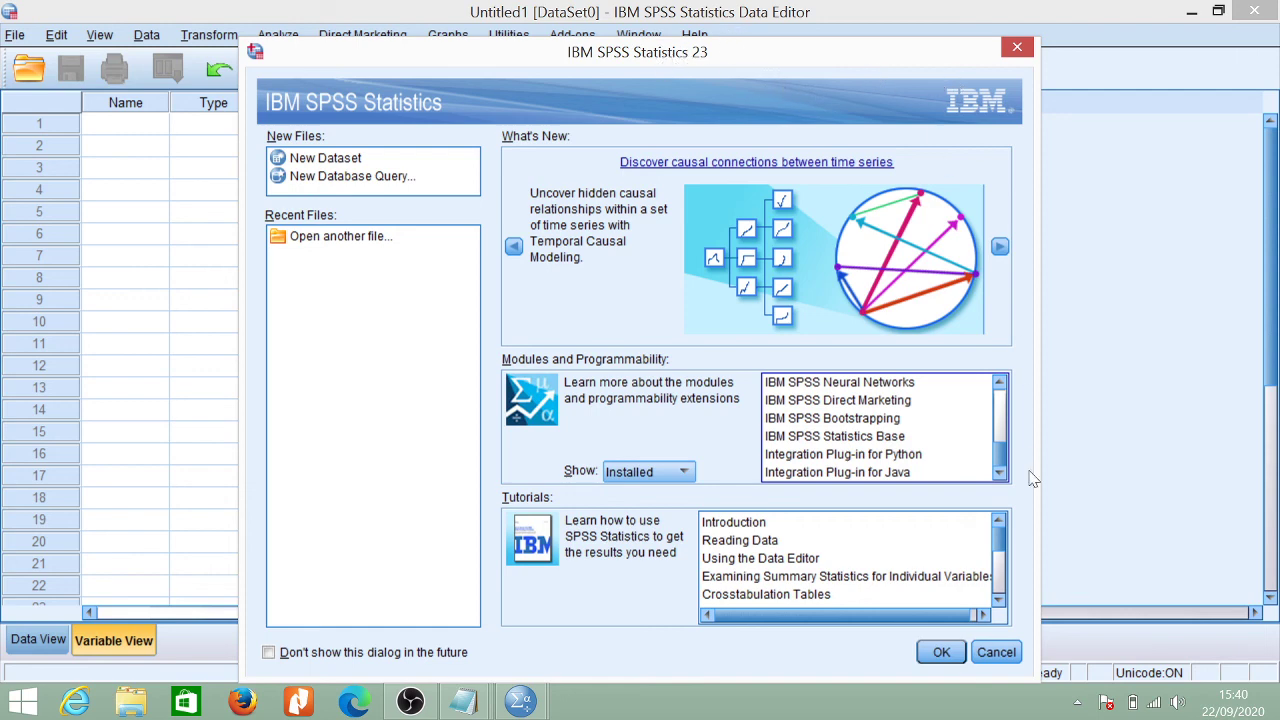
Set the welcome dialog not to show in the future and close it with that choice accepted.
click(268, 652)
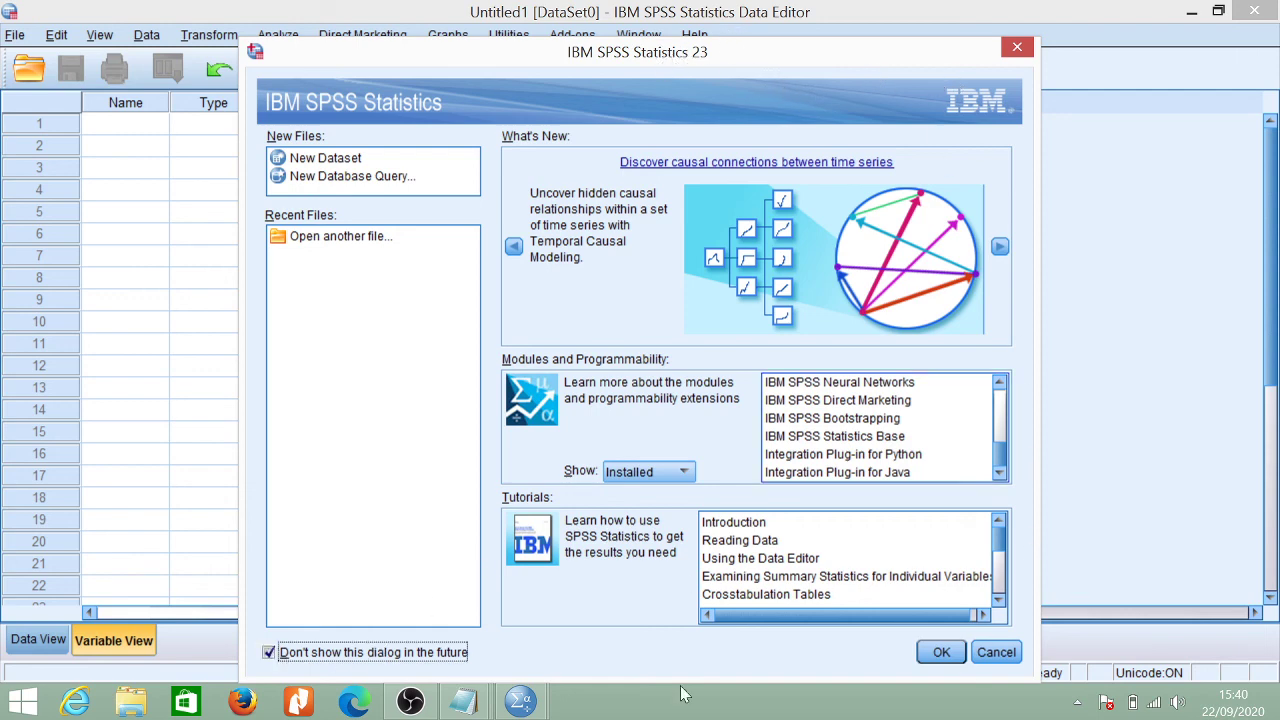
click(941, 652)
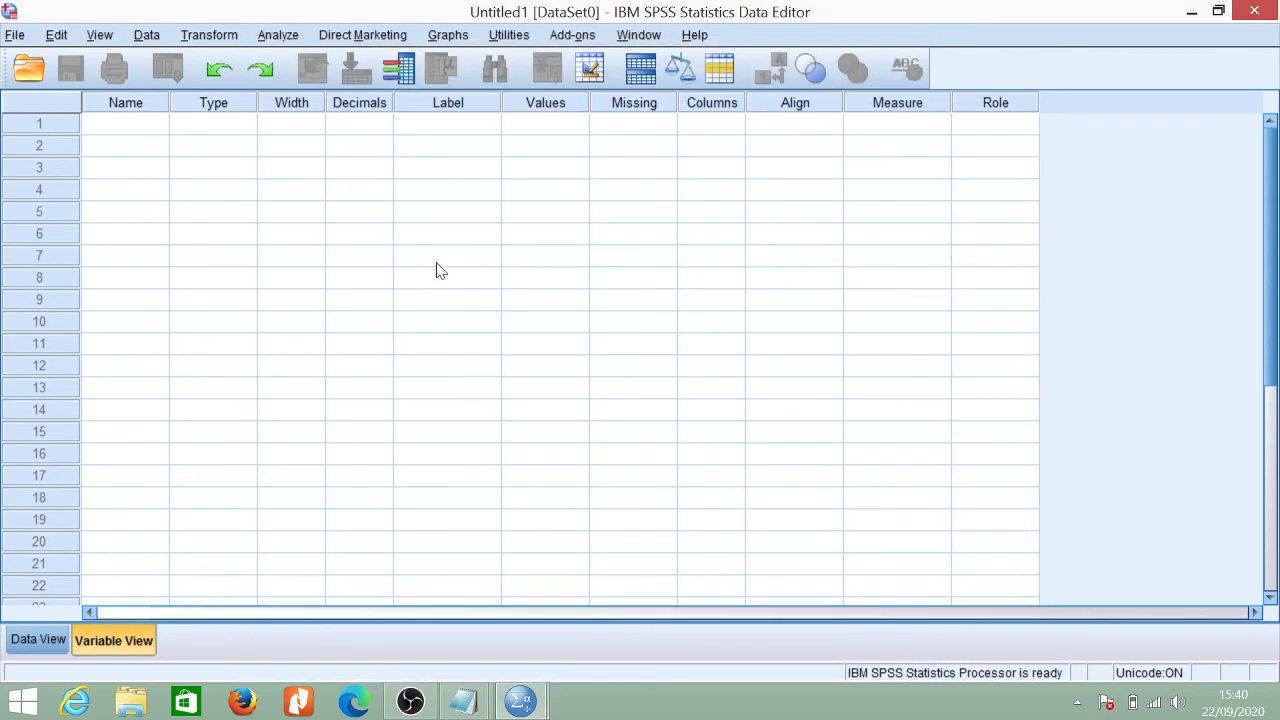
View the empty dataset's Data View and return to its Variable View.
click(140, 128)
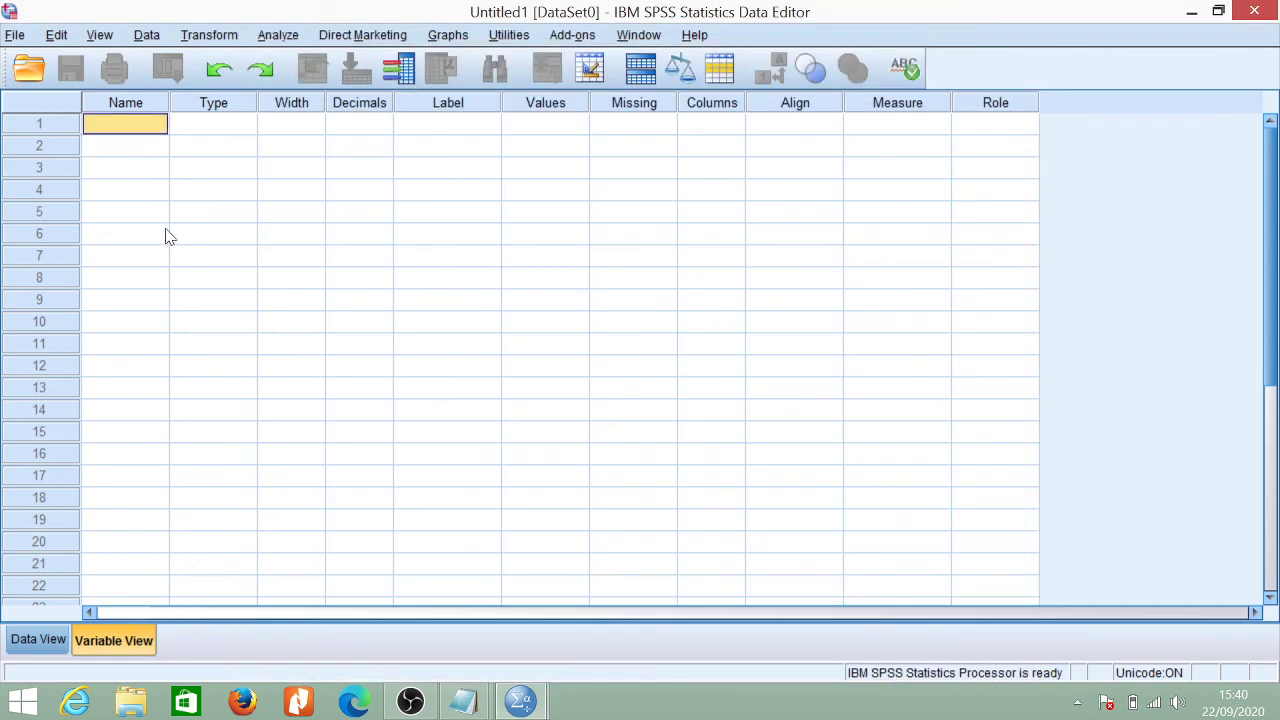
click(38, 640)
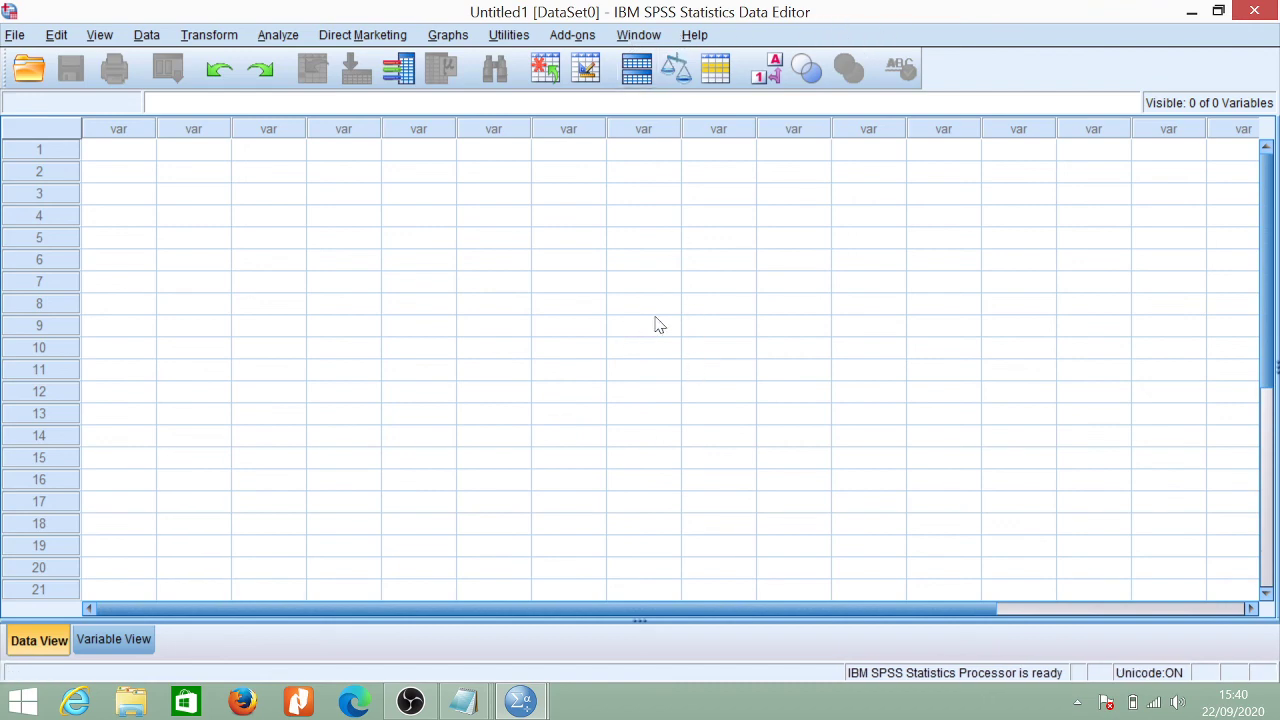
click(141, 640)
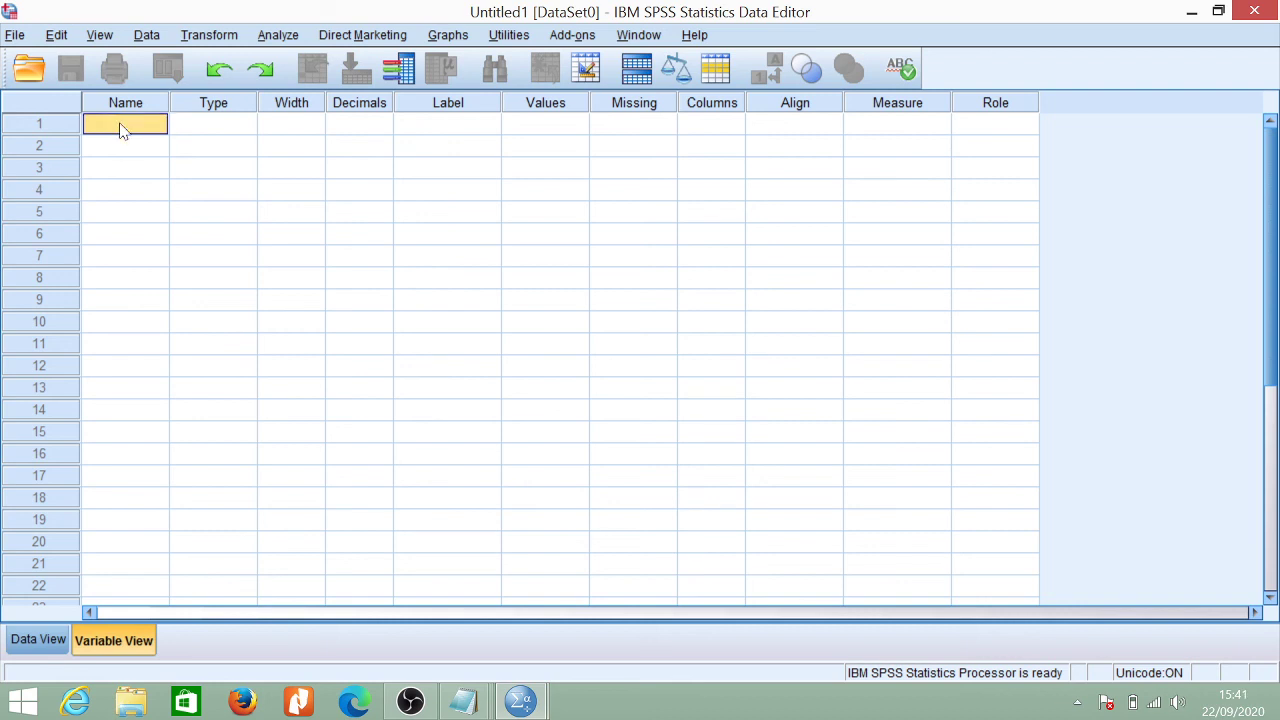
Inspect the first variable row's attribute cells from Name and Type through Measure and Role, leaving them empty.
click(220, 127)
click(147, 128)
click(206, 126)
click(320, 126)
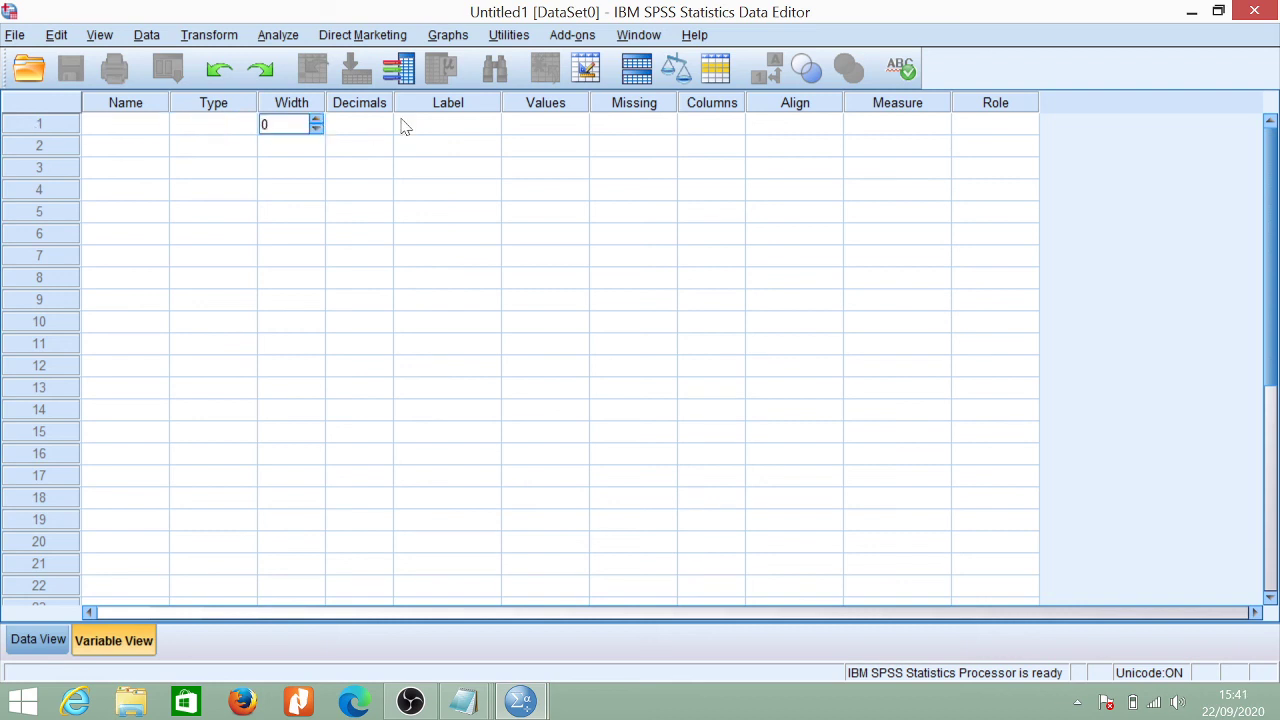
click(372, 126)
click(446, 127)
click(526, 128)
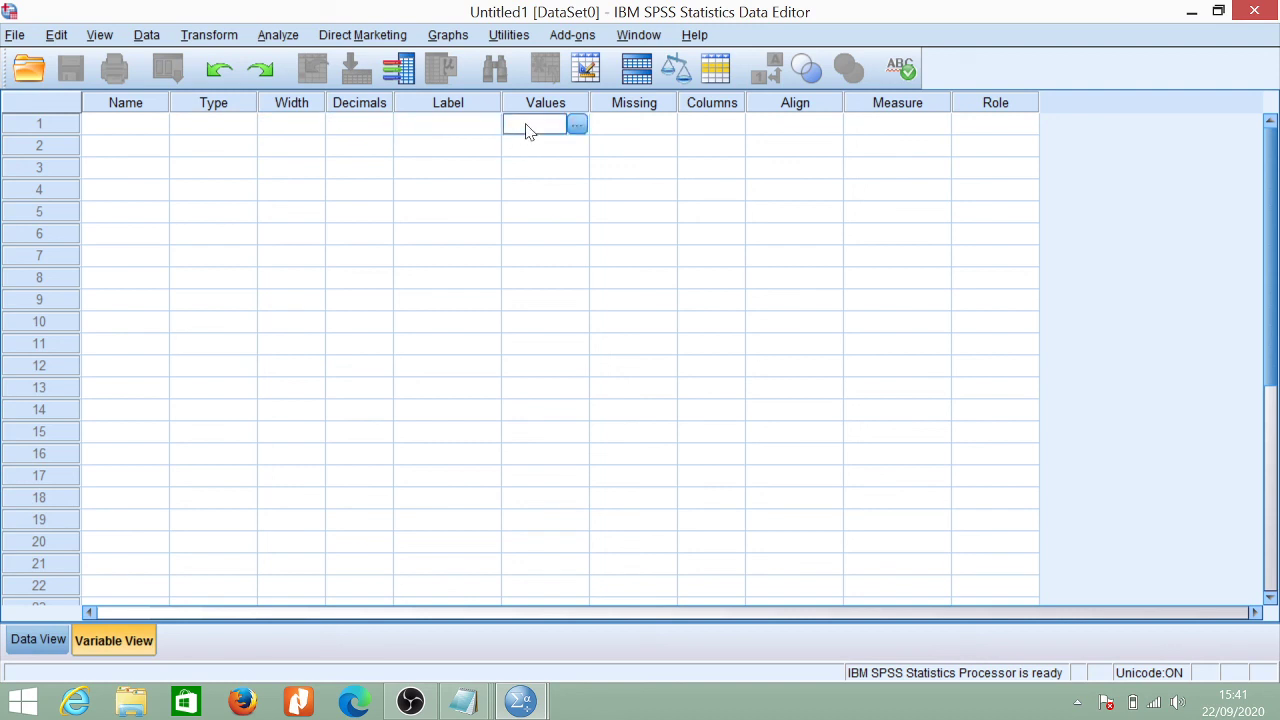
click(617, 126)
click(734, 126)
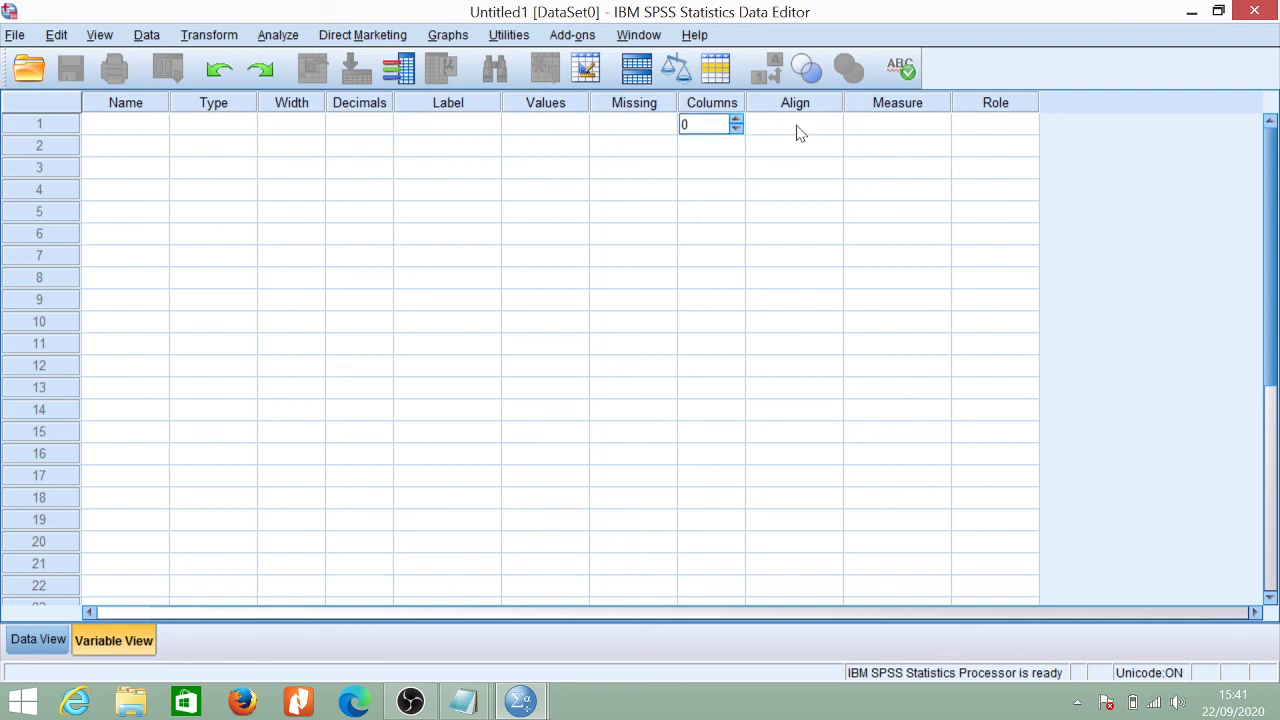
click(826, 126)
click(886, 126)
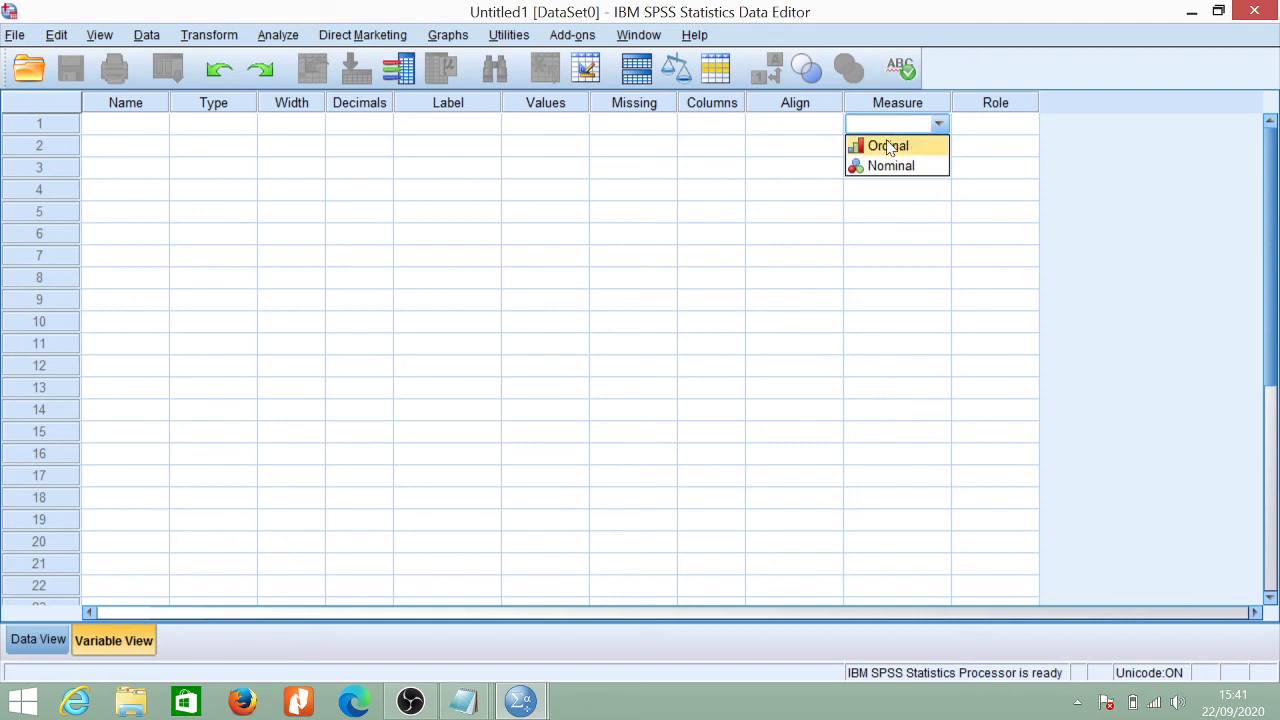
click(981, 135)
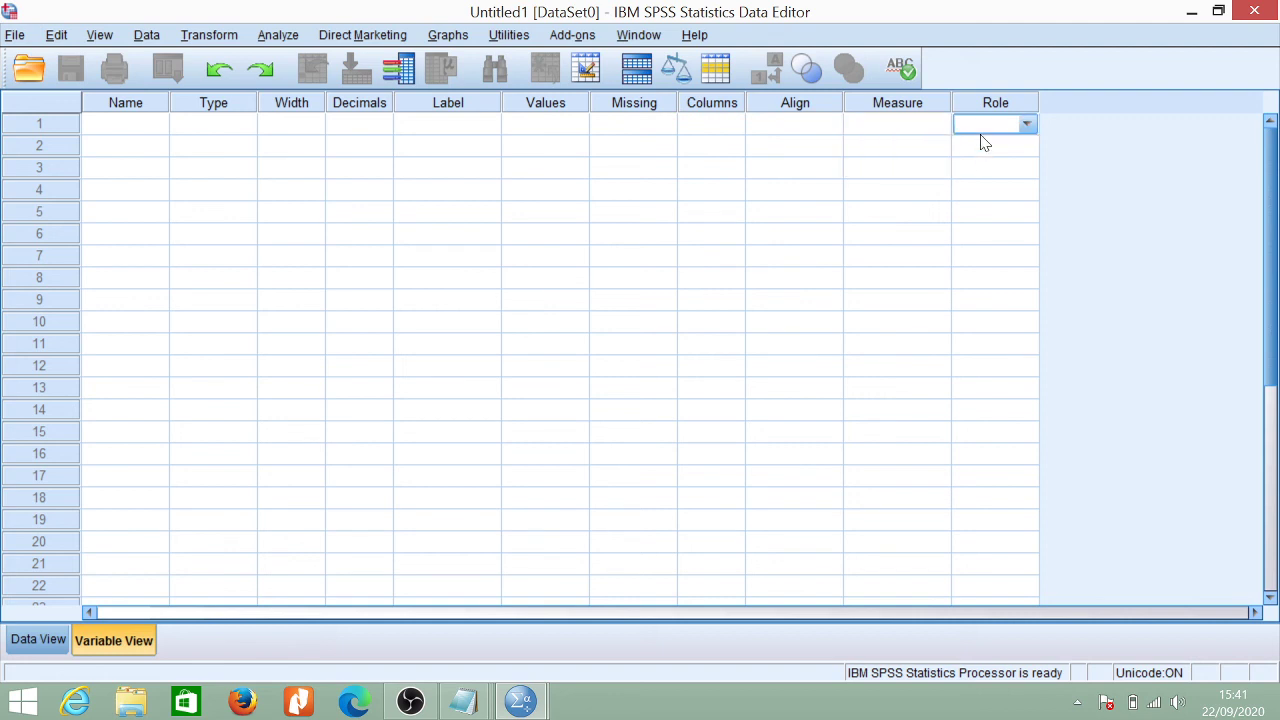
click(142, 146)
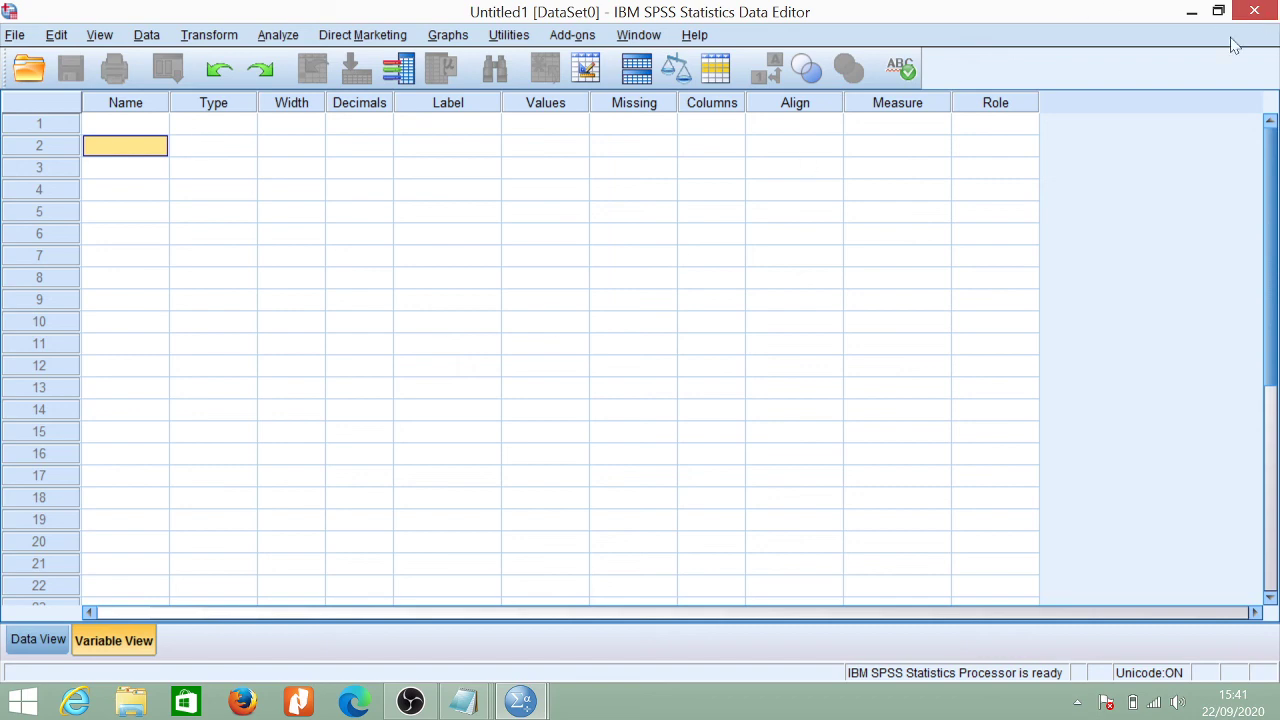
click(410, 708)
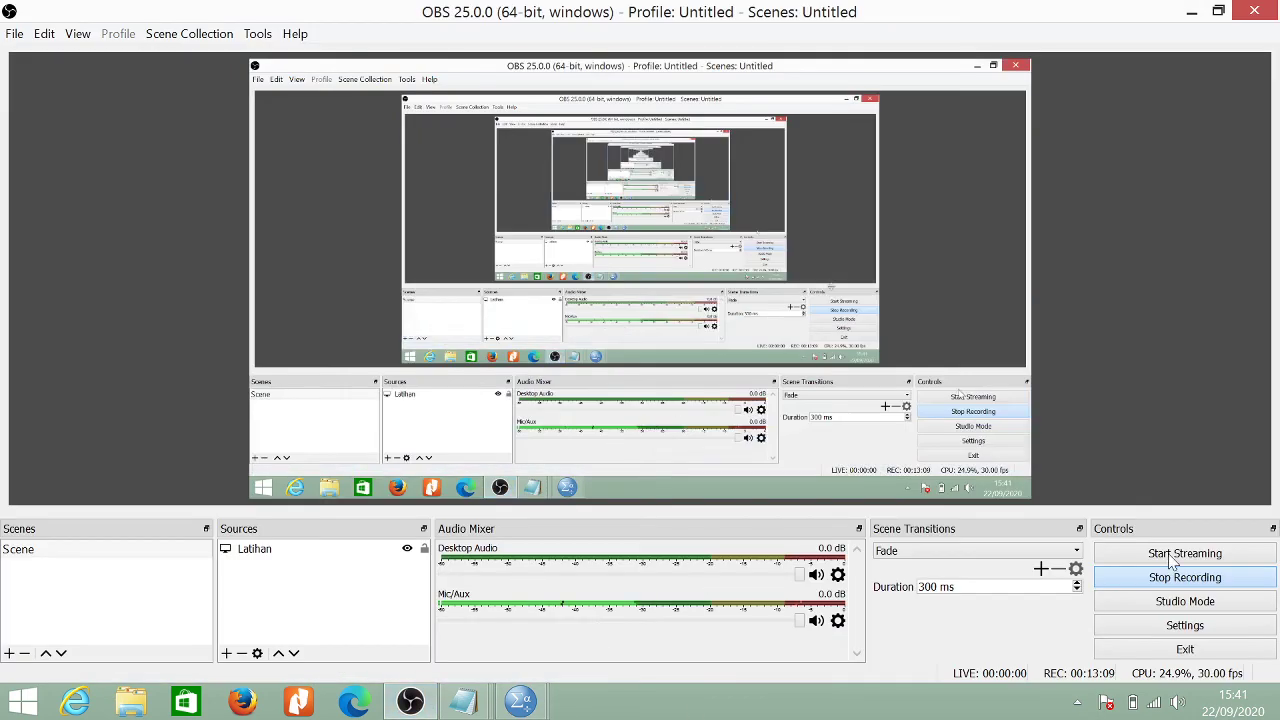